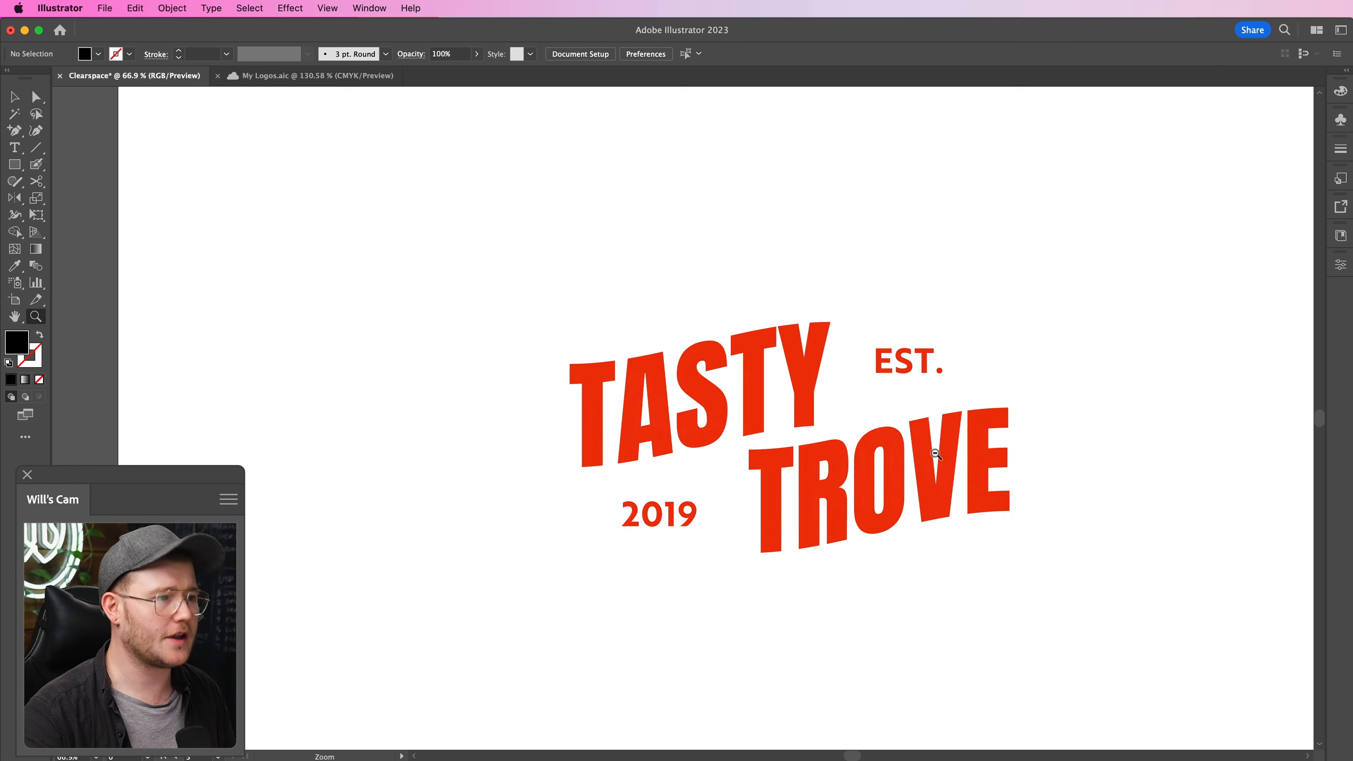
- Try placing the TASTY TROVE logo near the artboard's upper-left corner, and undo the move
key(v)
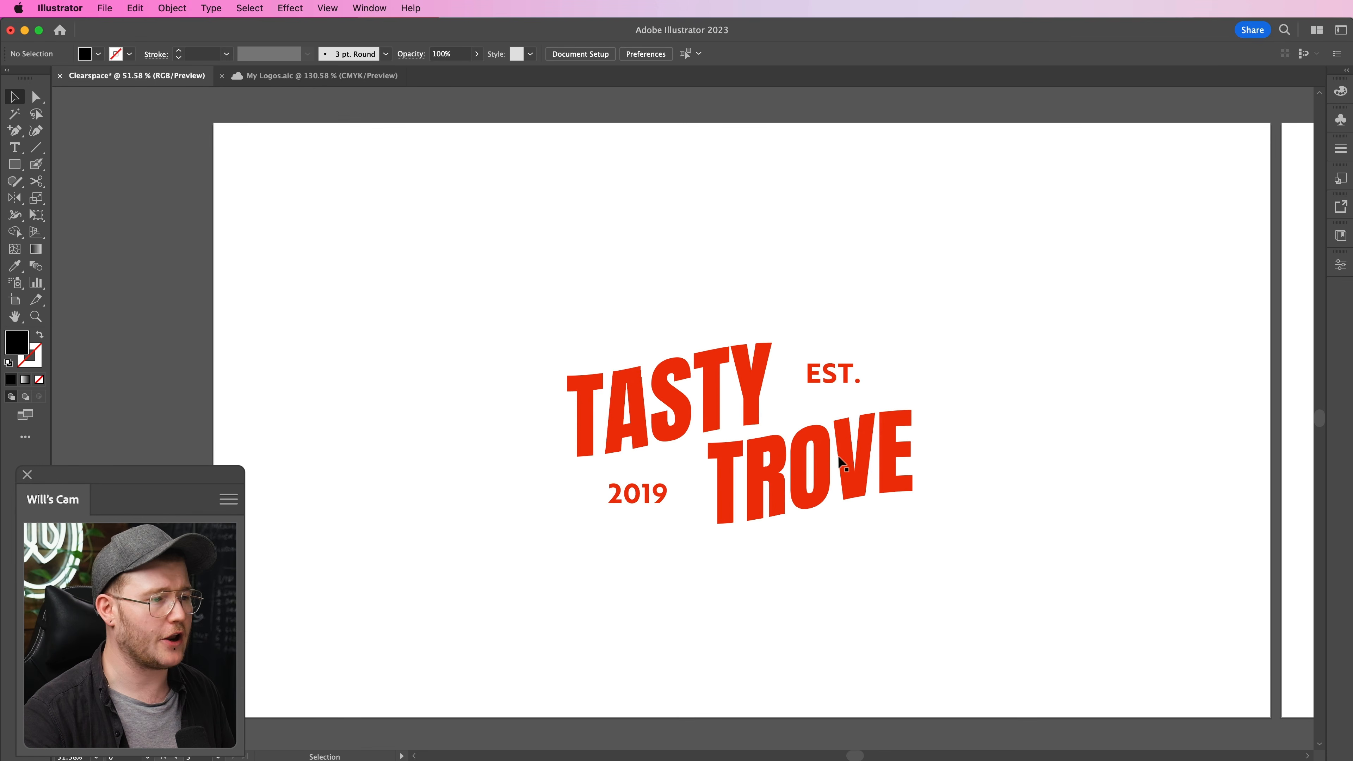
drag(962, 367, 538, 570)
drag(994, 343, 711, 466)
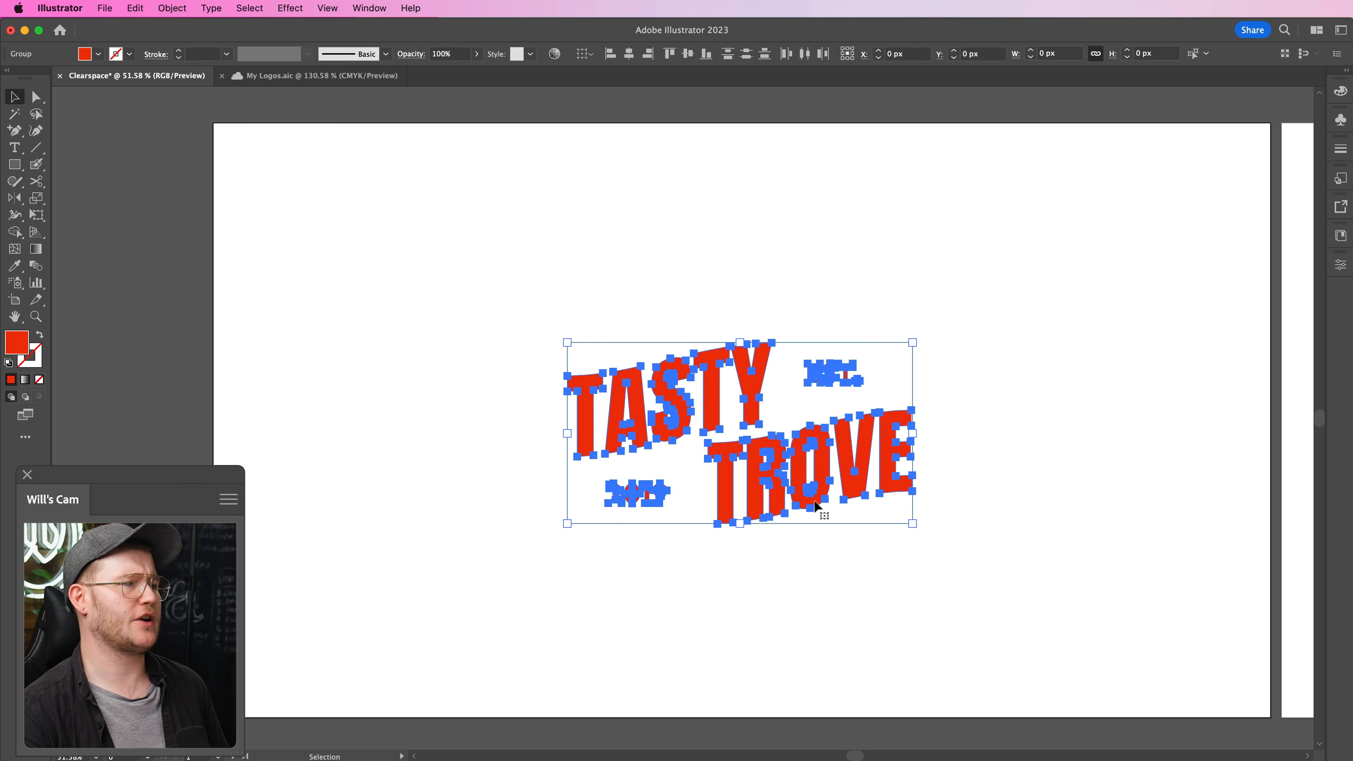
drag(944, 560, 330, 187)
click(395, 190)
key(super+z)
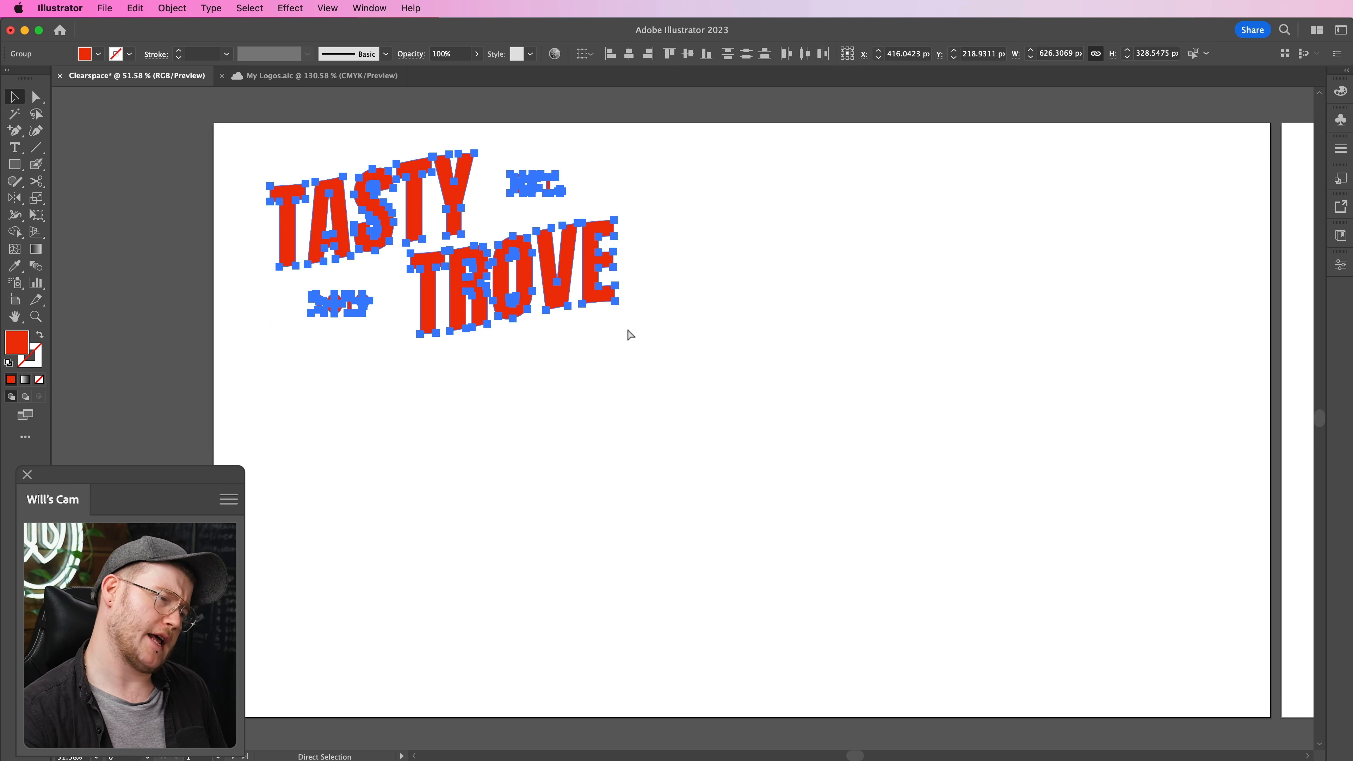
key(super+z)
click(1042, 385)
drag(1009, 405, 586, 586)
click(1039, 369)
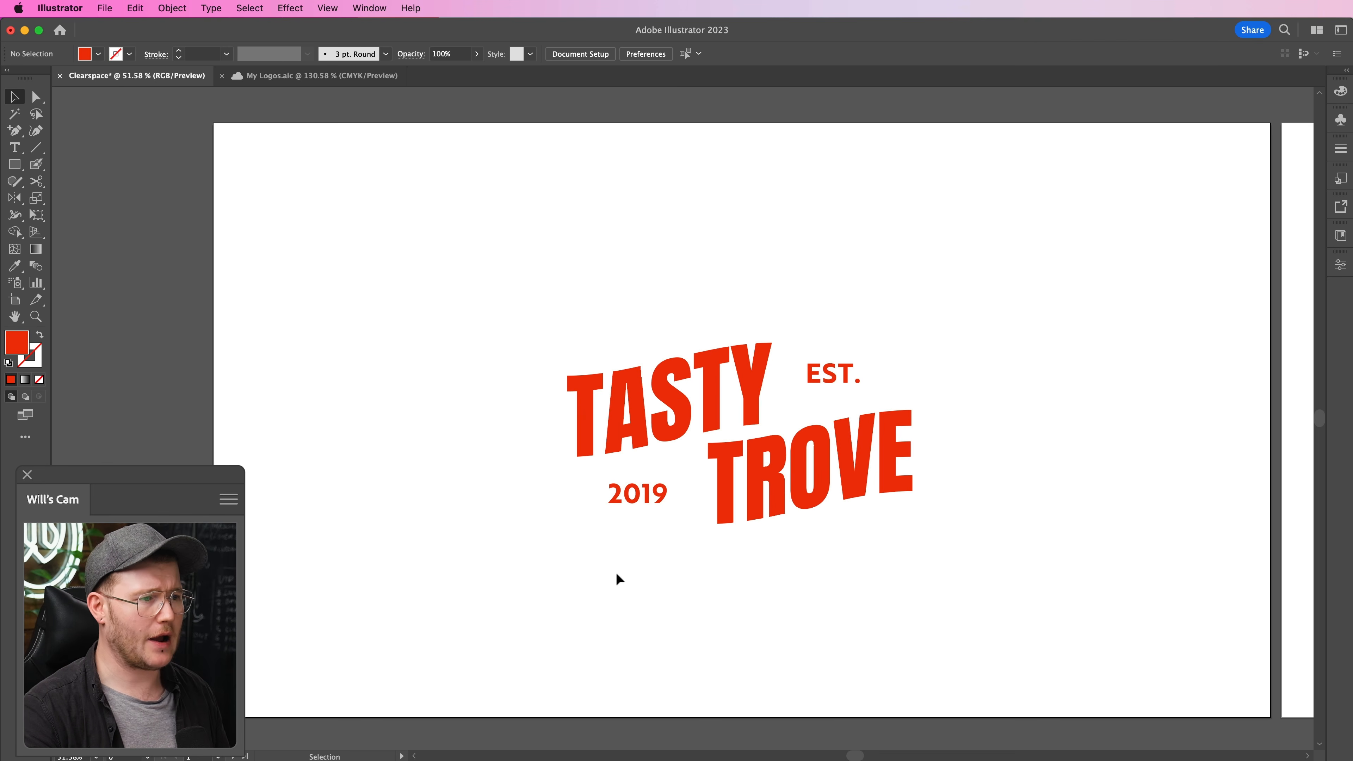
- Show the rulers and place horizontal guides along the highest and lowest edges of the TASTY TROVE logo
key(super+r)
drag(655, 93, 706, 339)
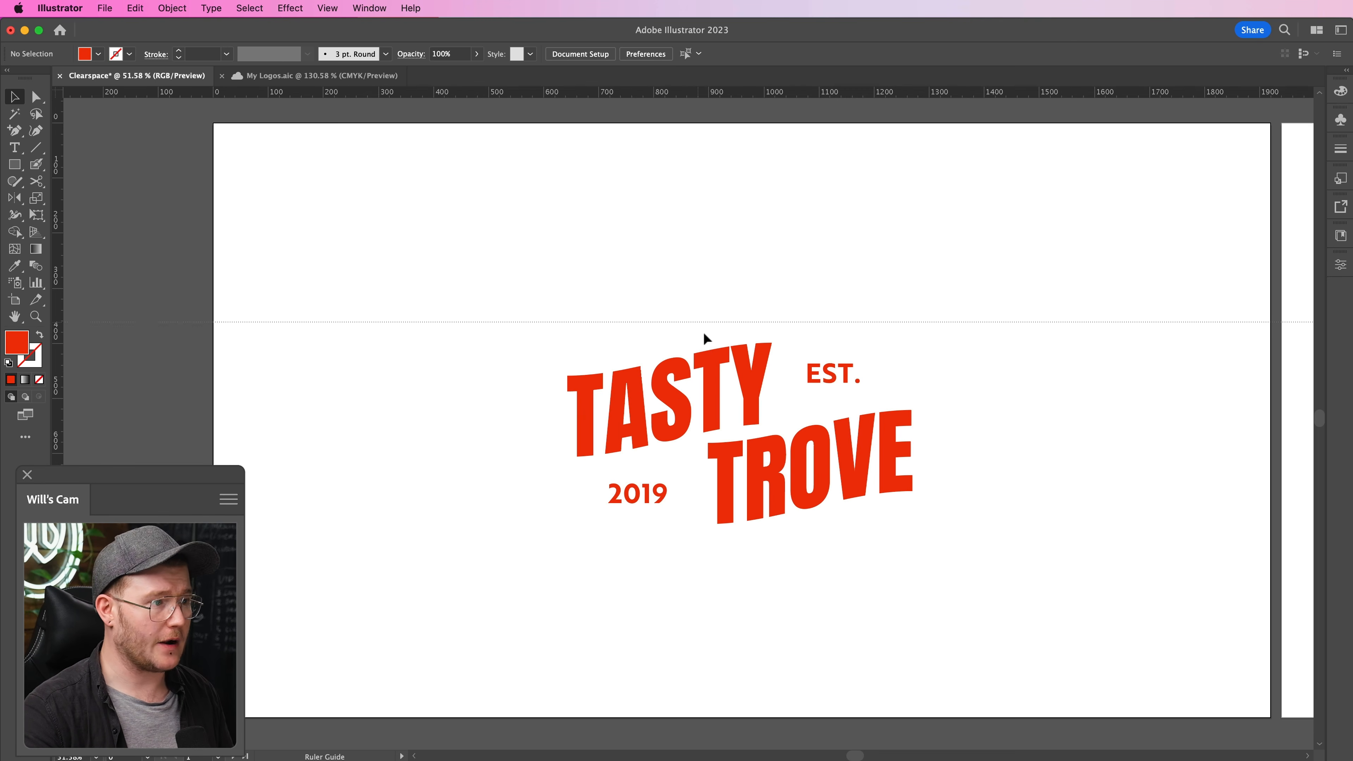
drag(776, 99, 777, 534)
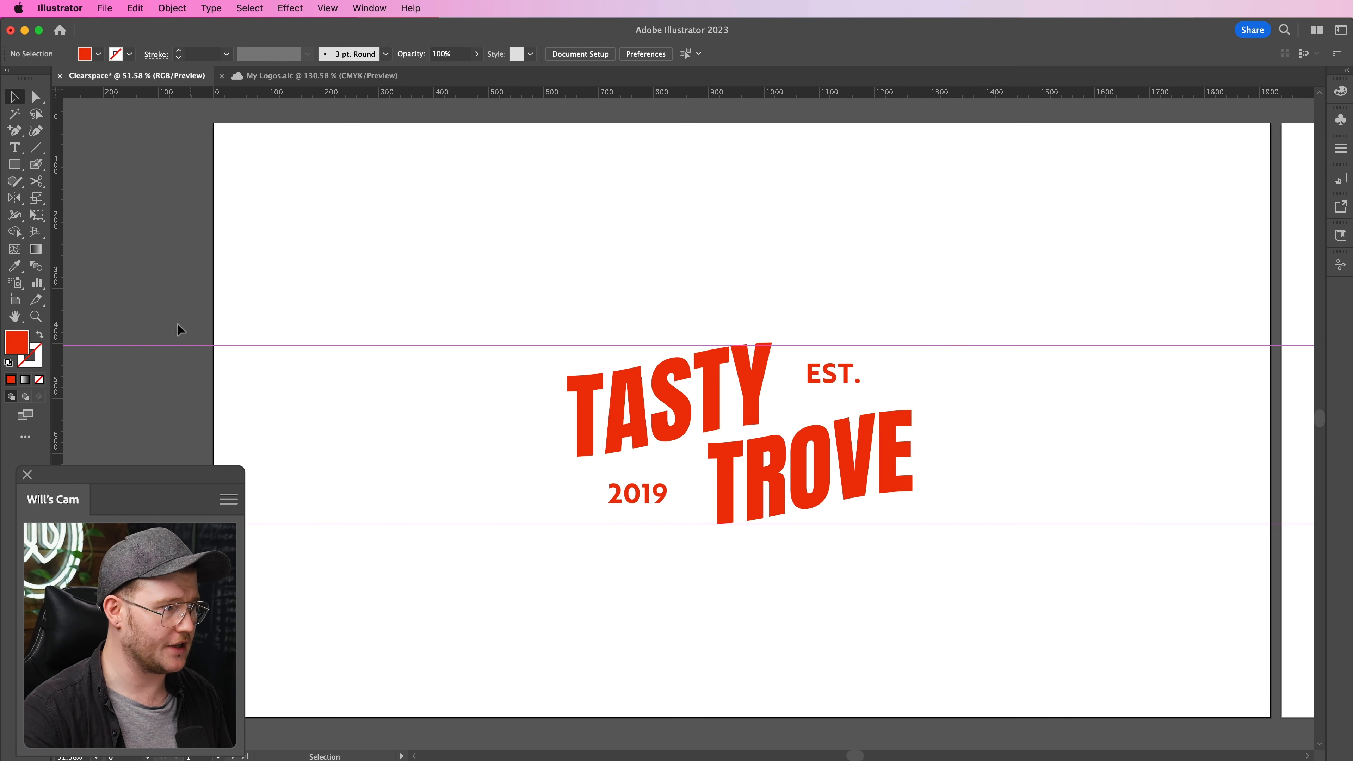
- Place vertical guides along the left and right edges of the TASTY TROVE logo
drag(58, 336, 912, 415)
key(z)
drag(786, 349, 1030, 375)
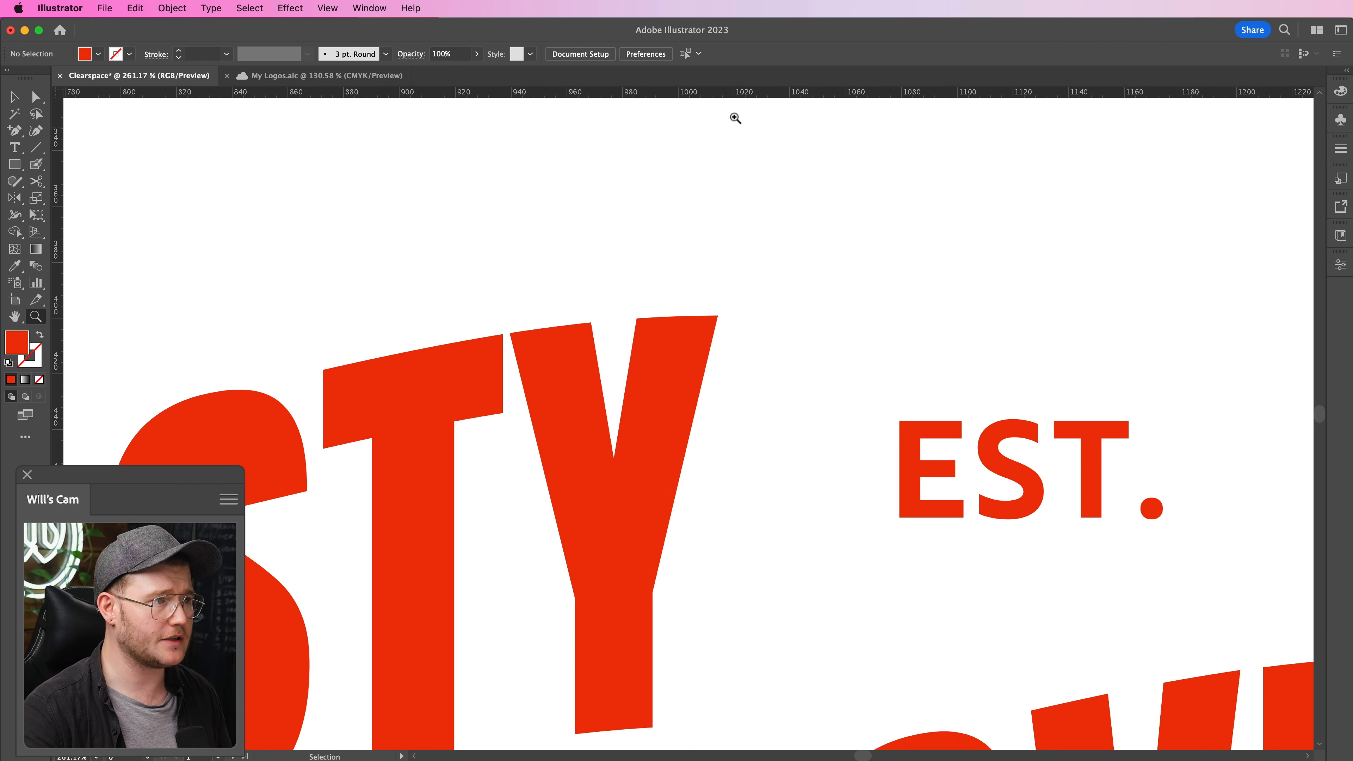
key(super+0)
key(v)
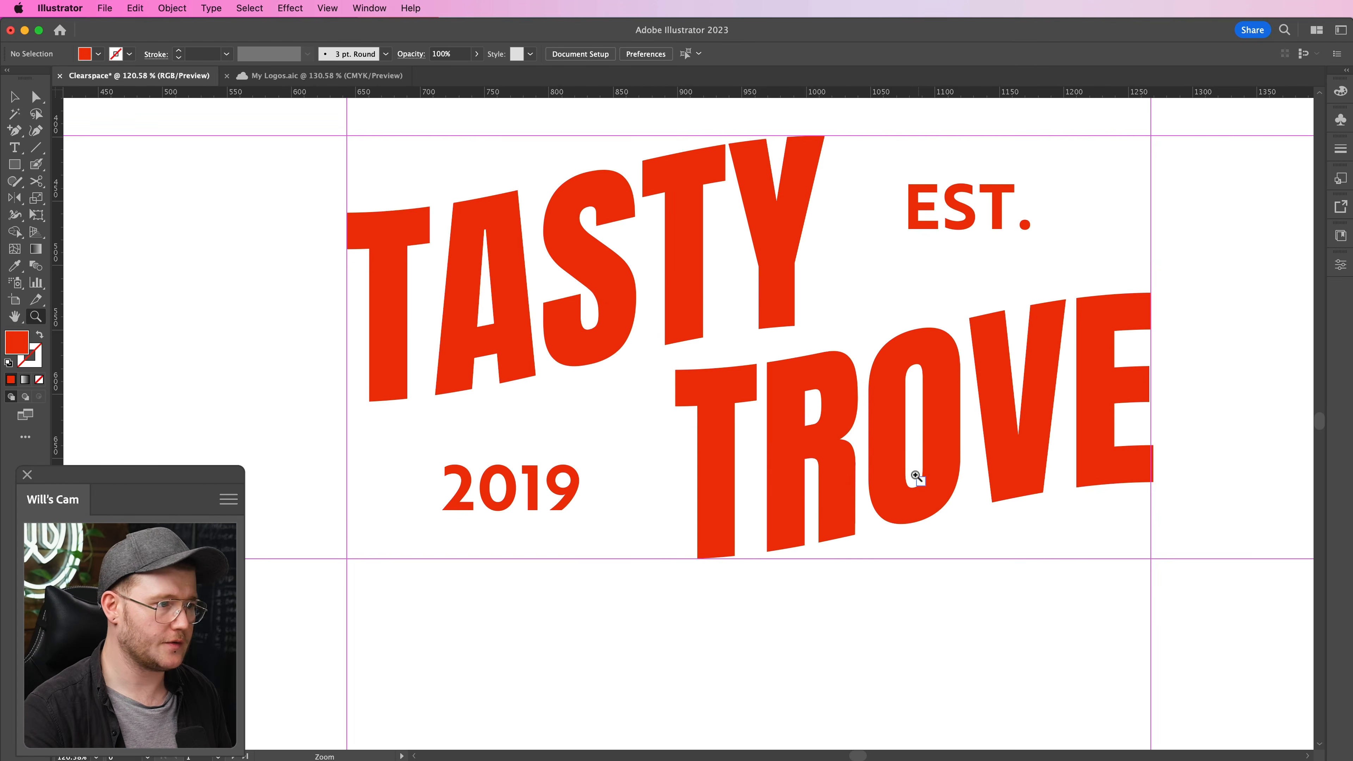
drag(834, 436, 803, 468)
drag(802, 468, 687, 490)
key(v)
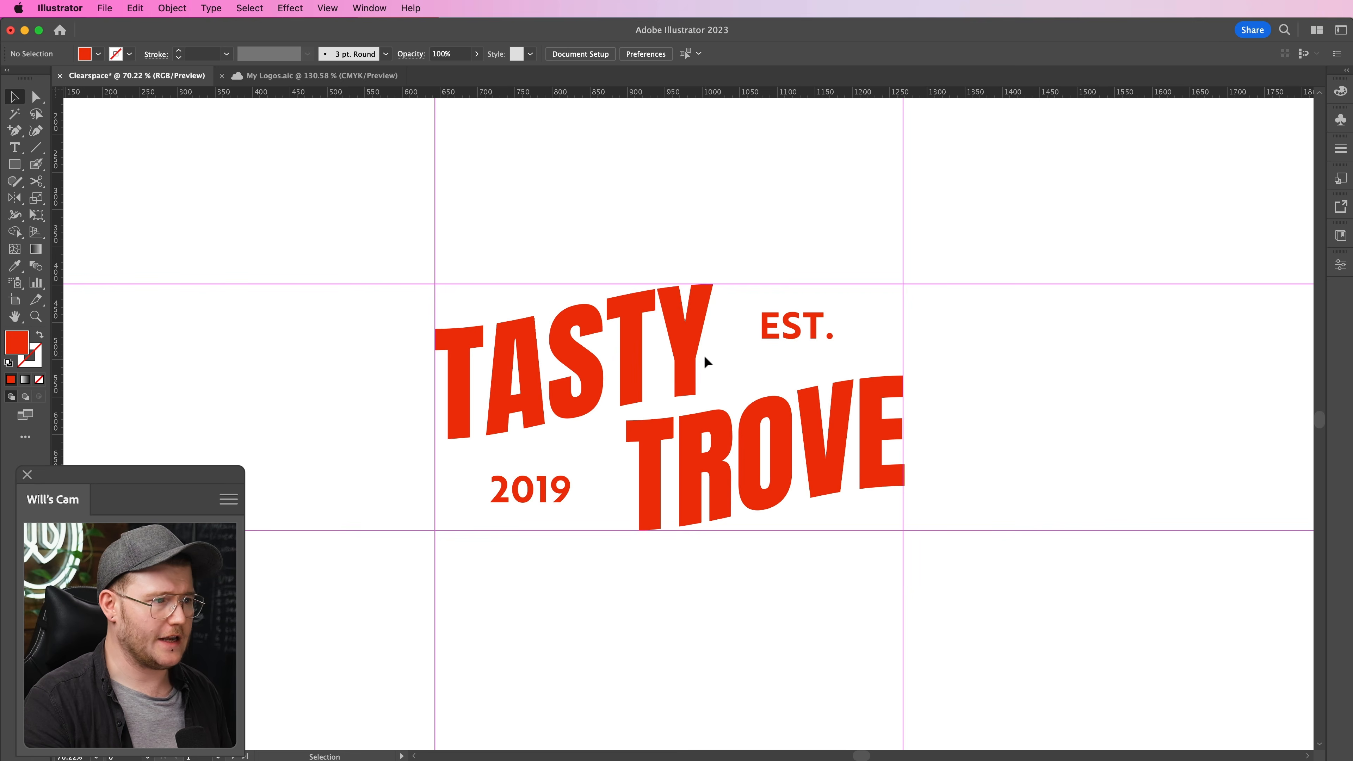
- Copy the letter T of the word TROVE from its group and paste it as a separate object
click(702, 363)
click(897, 454)
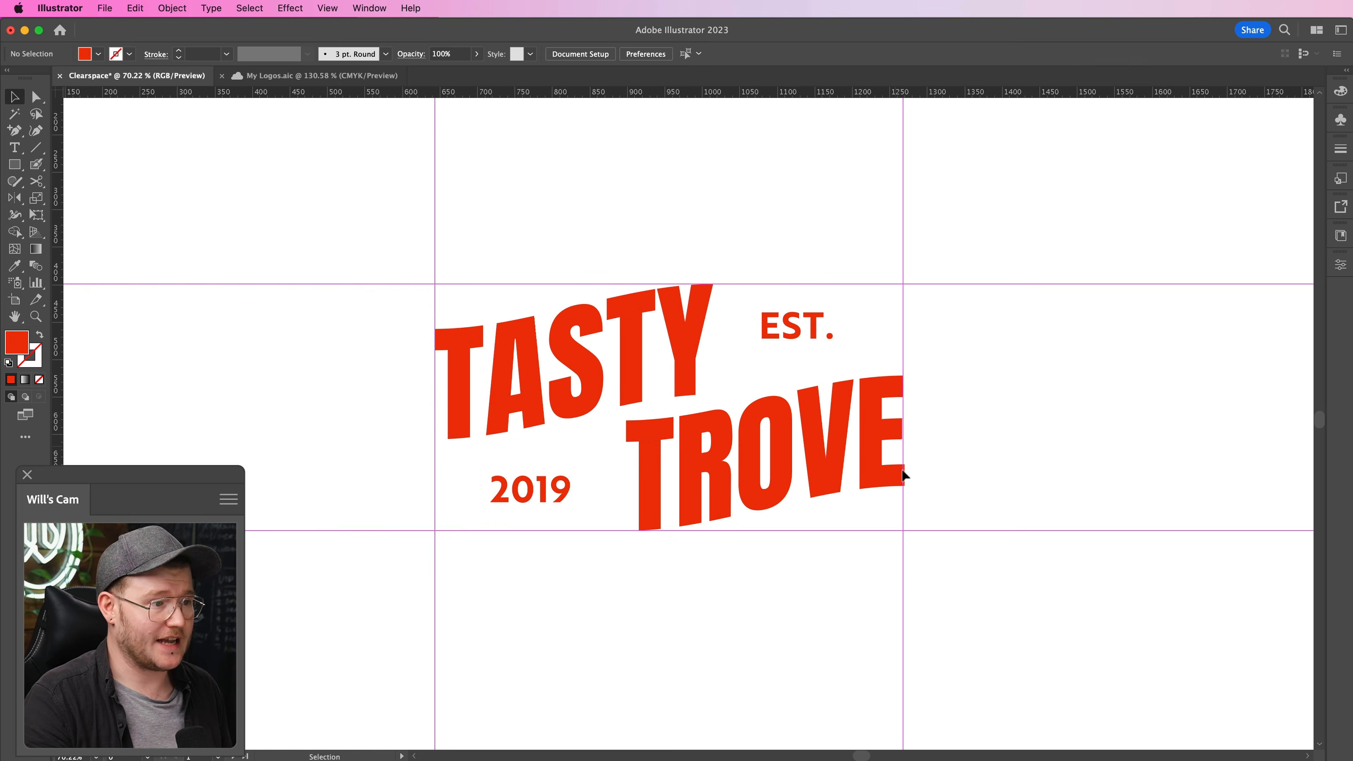
double_click(705, 474)
click(657, 479)
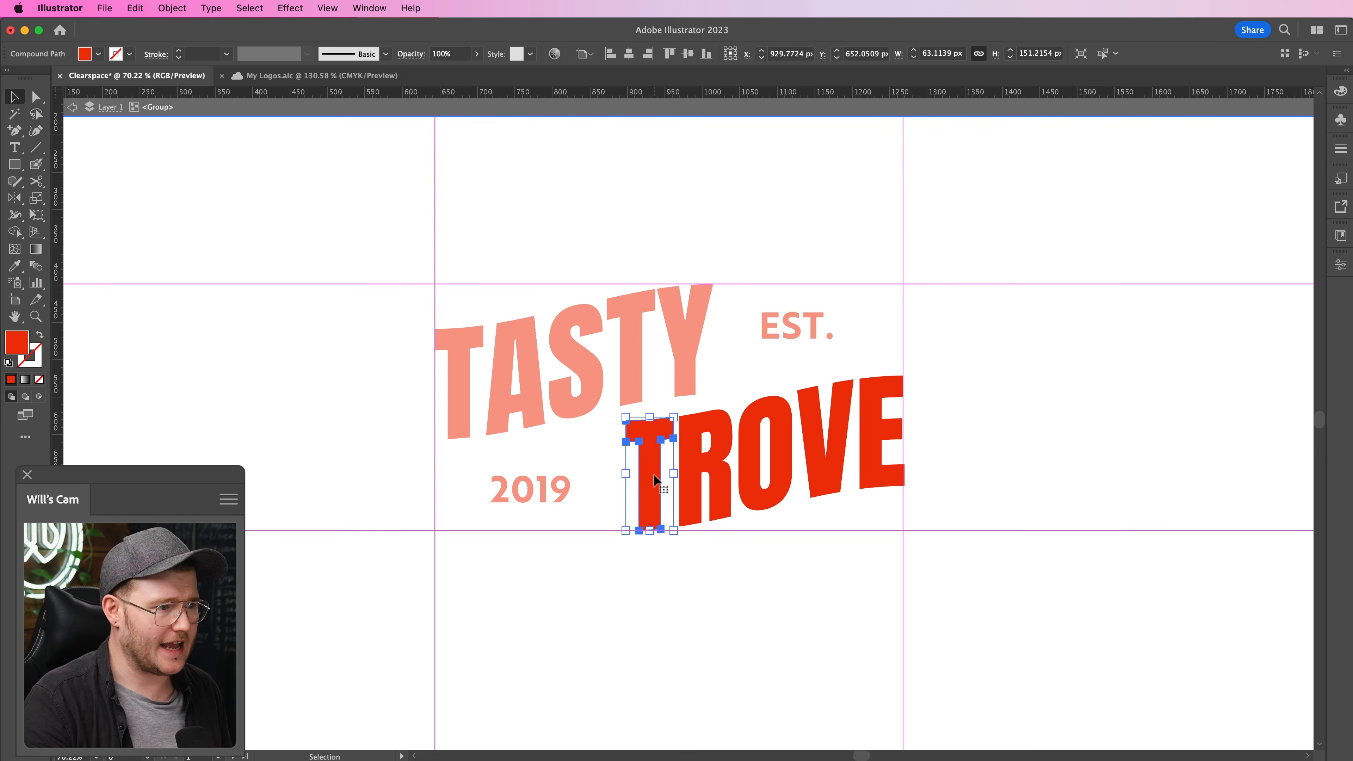
key(Escape)
click(1108, 532)
key(super+v)
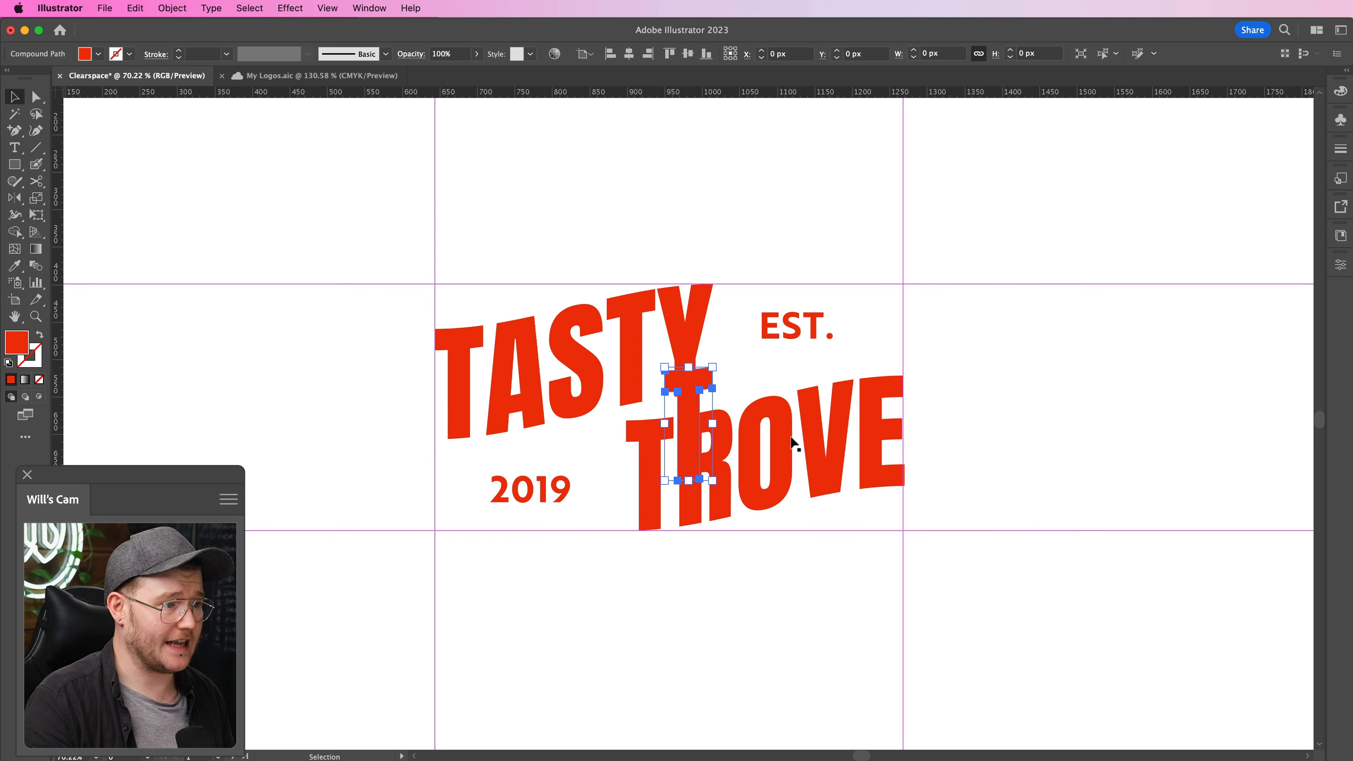
- Place grey copies of the T outside the logo's left guide and, rotated 90 degrees, above its upper guide
drag(675, 395, 407, 480)
key(super+z)
drag(687, 424, 345, 492)
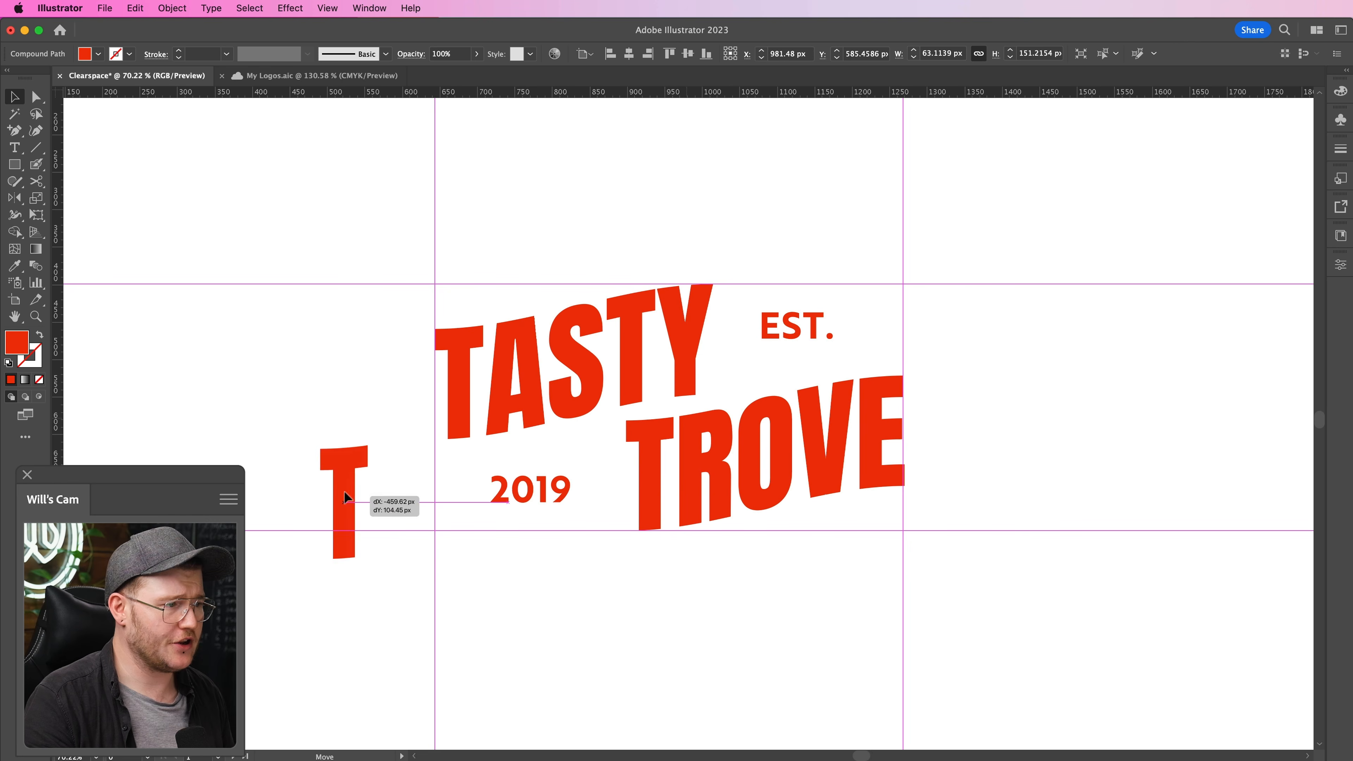
click(1012, 405)
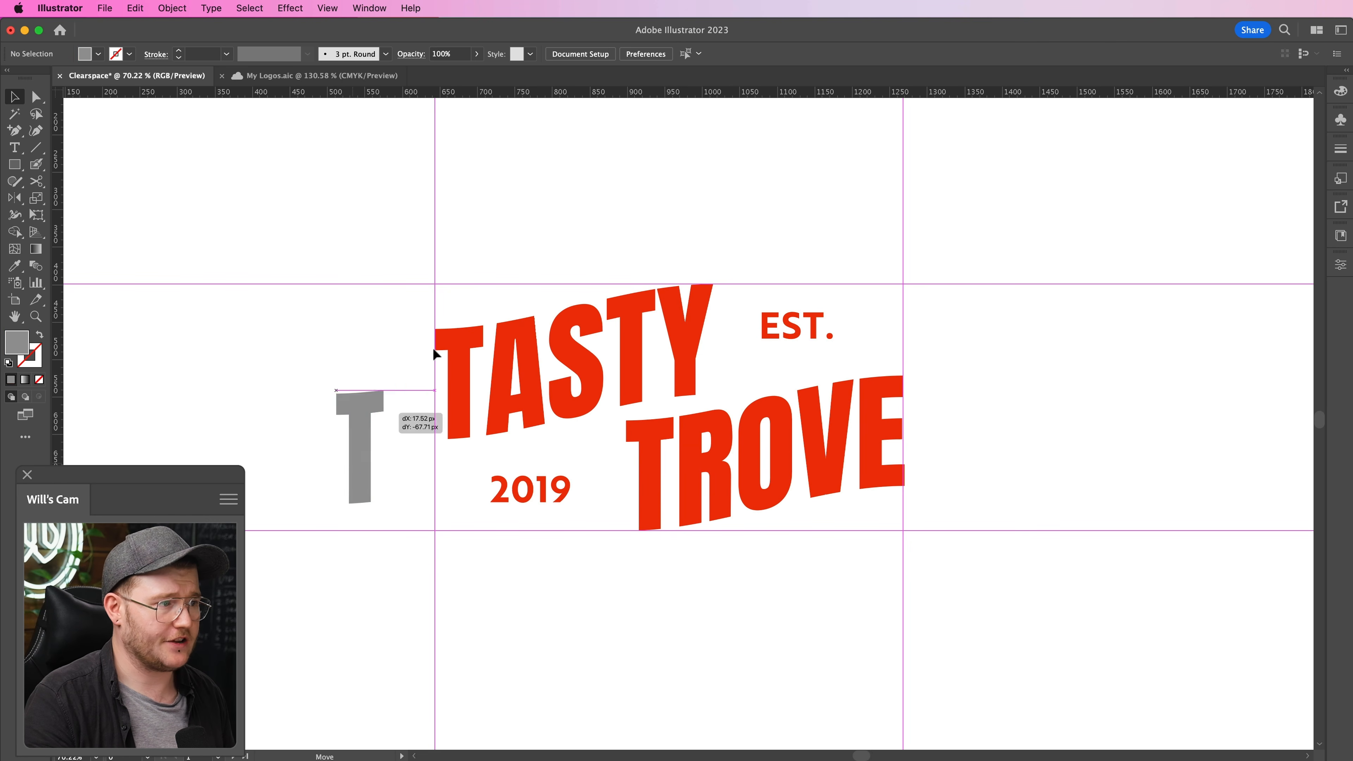
drag(434, 352, 425, 358)
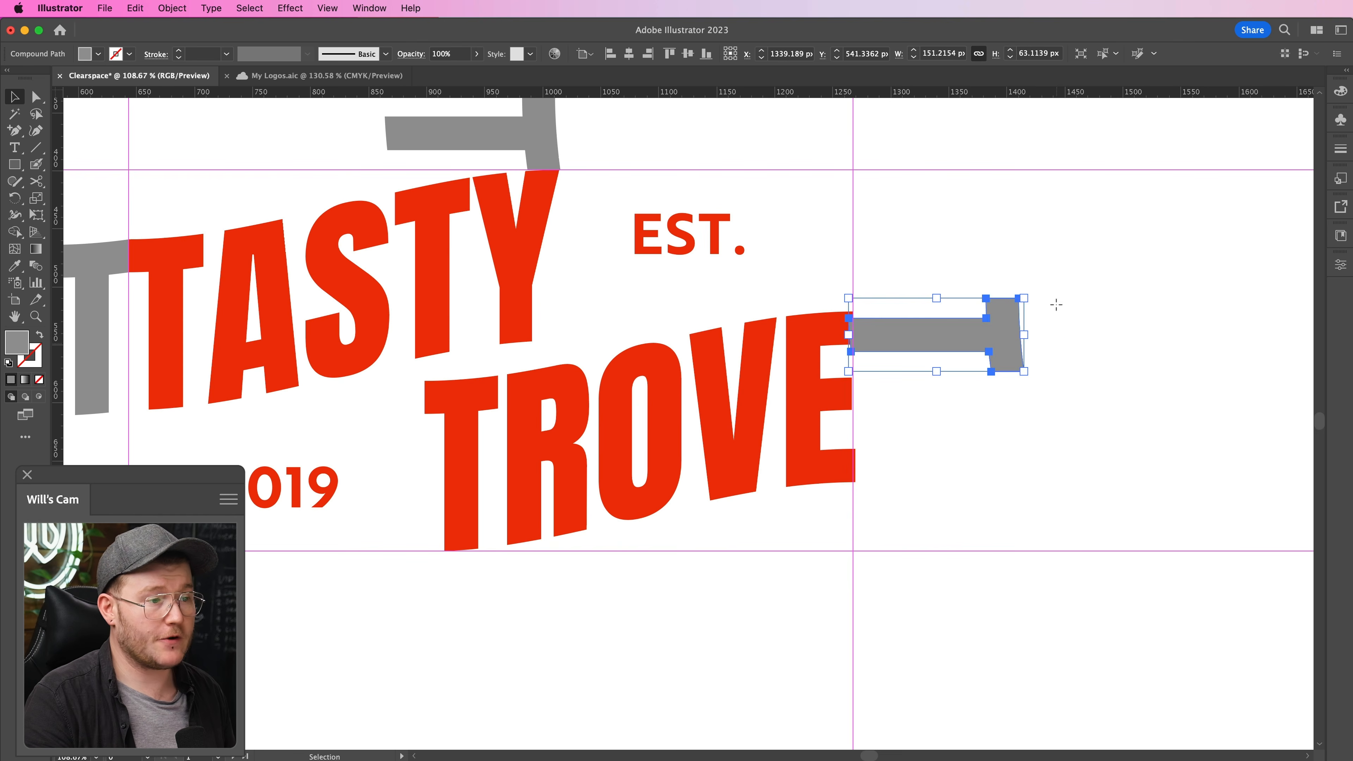
- Set a grey T upright against the right guide and place a copy rotated 90 degrees beneath the lower guide
drag(924, 267, 874, 323)
drag(762, 410, 1128, 324)
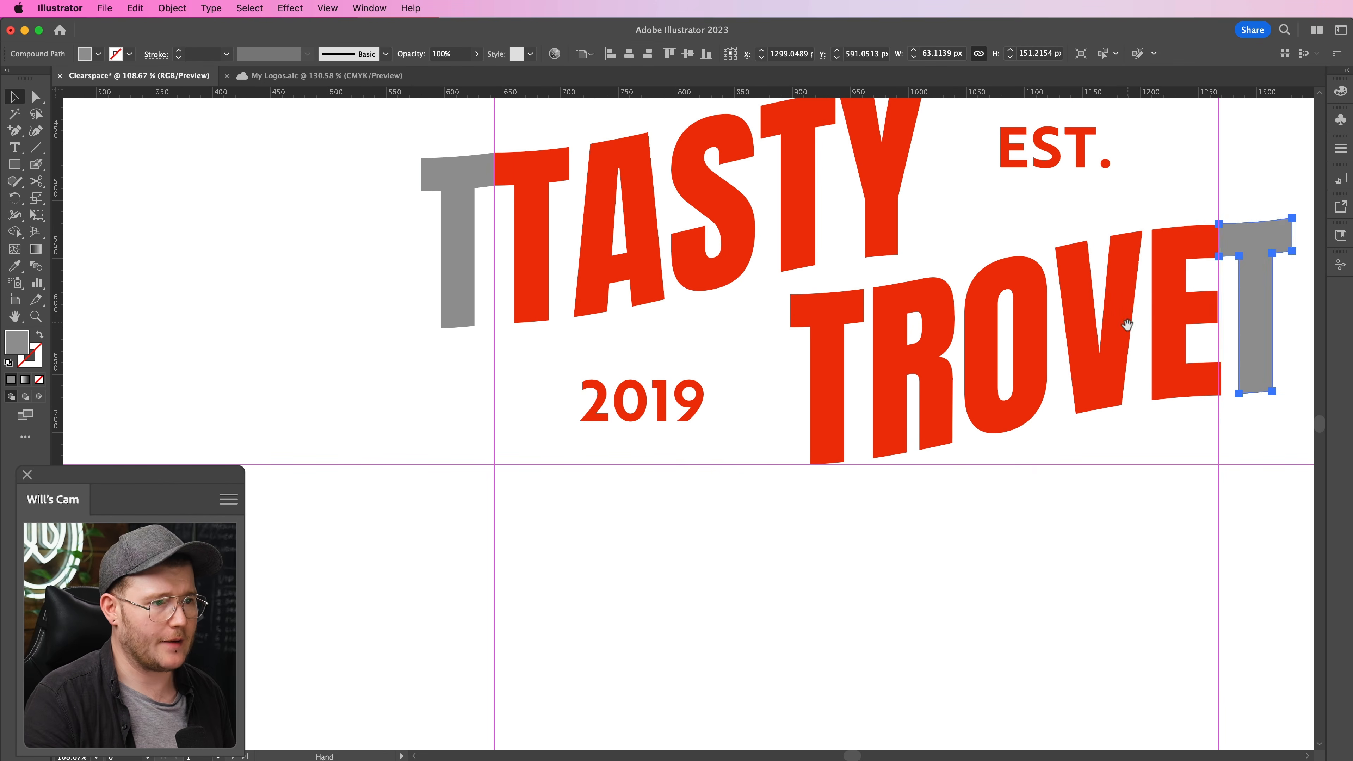
drag(1248, 245, 882, 500)
key(r)
drag(924, 471, 751, 464)
key(v)
drag(826, 555, 834, 505)
key(super+minus)
key(super+plus)
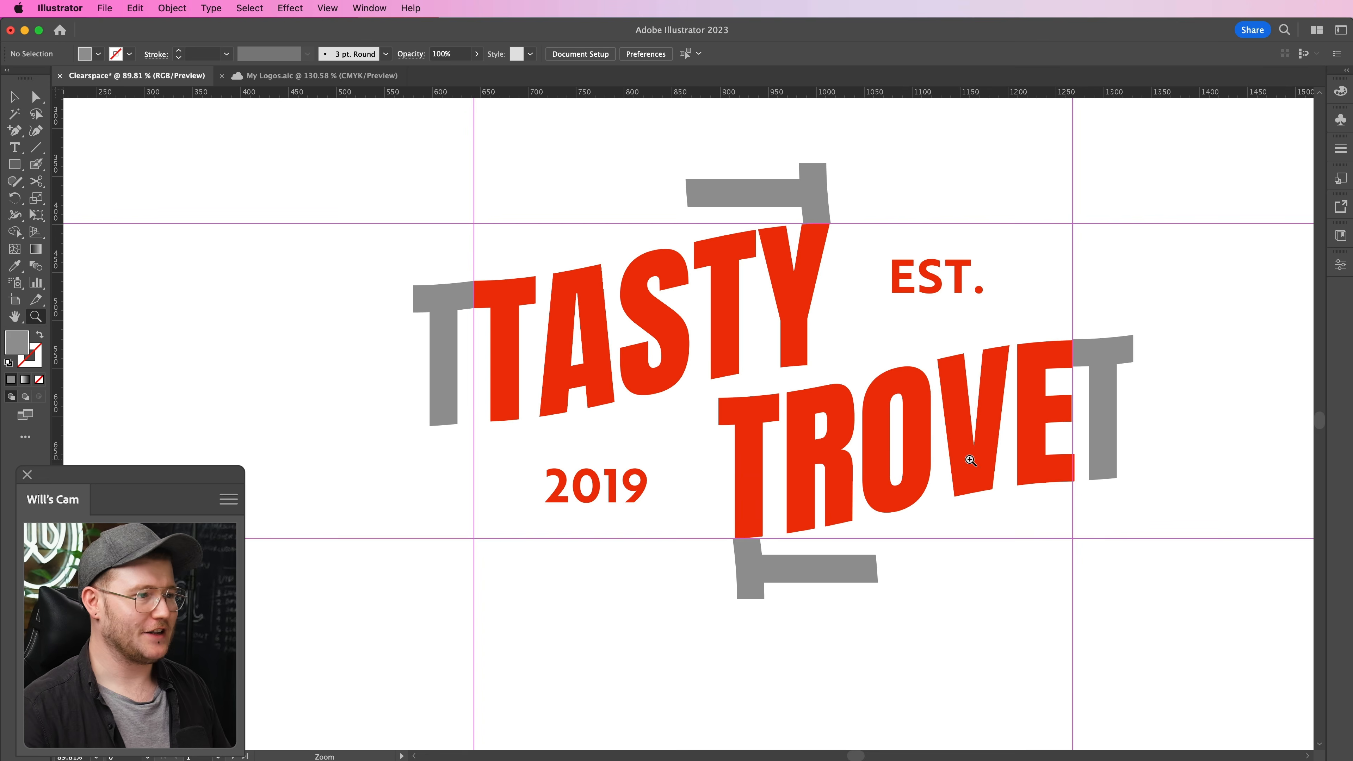
drag(813, 492, 656, 517)
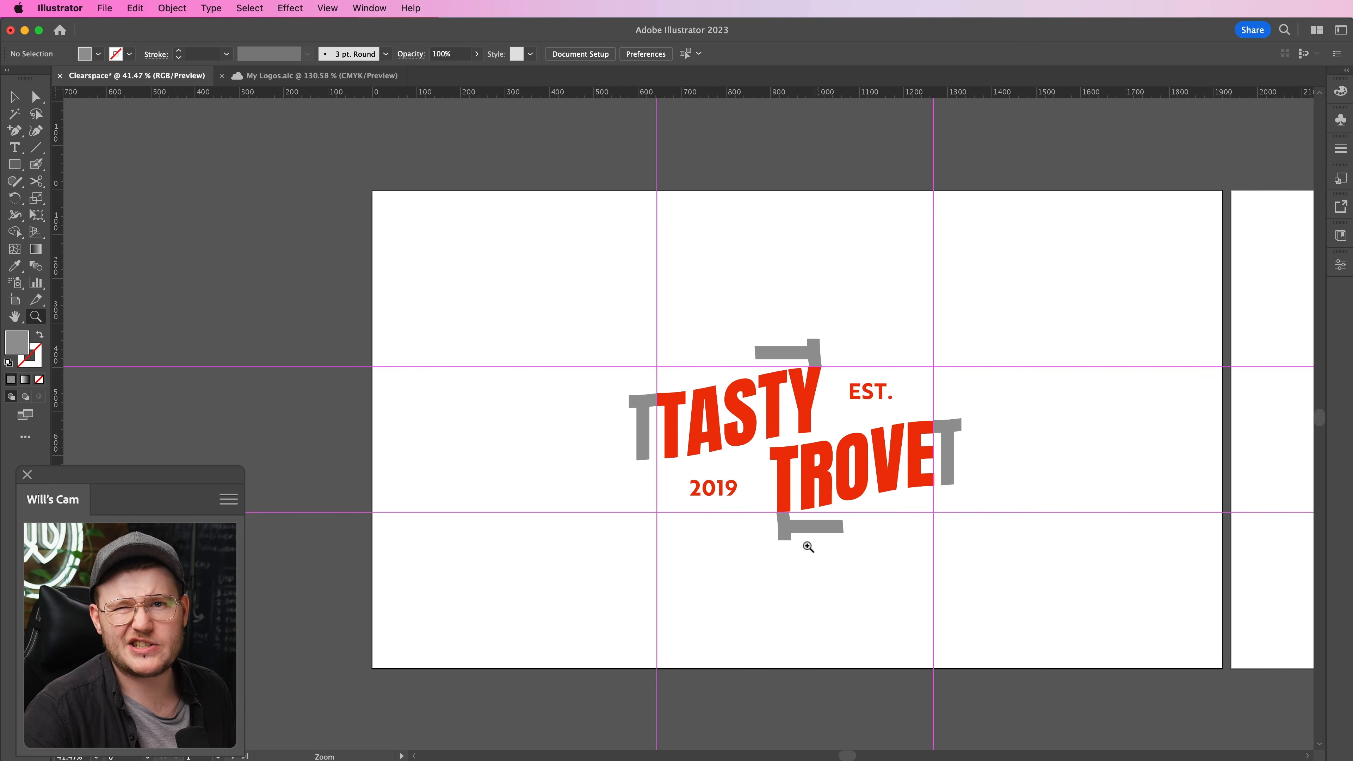
drag(773, 485, 938, 498)
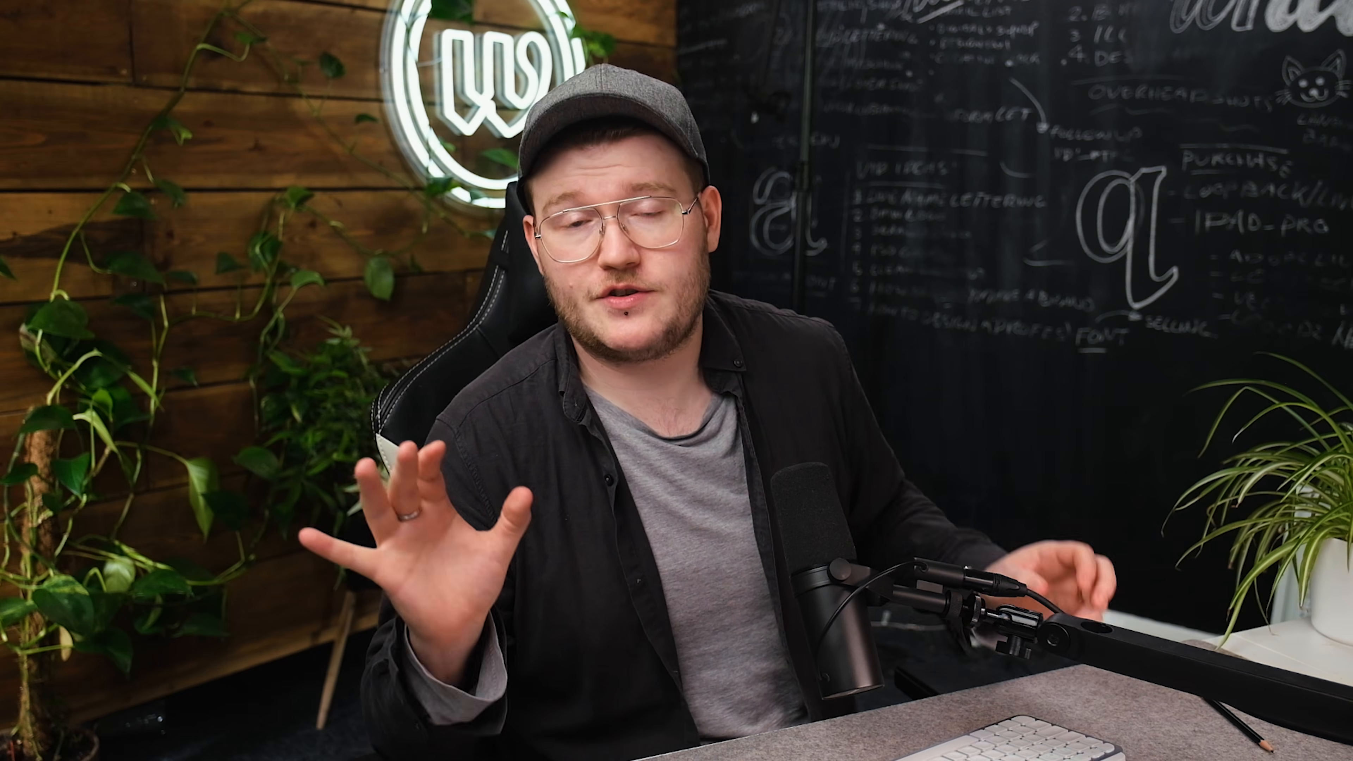
click(886, 441)
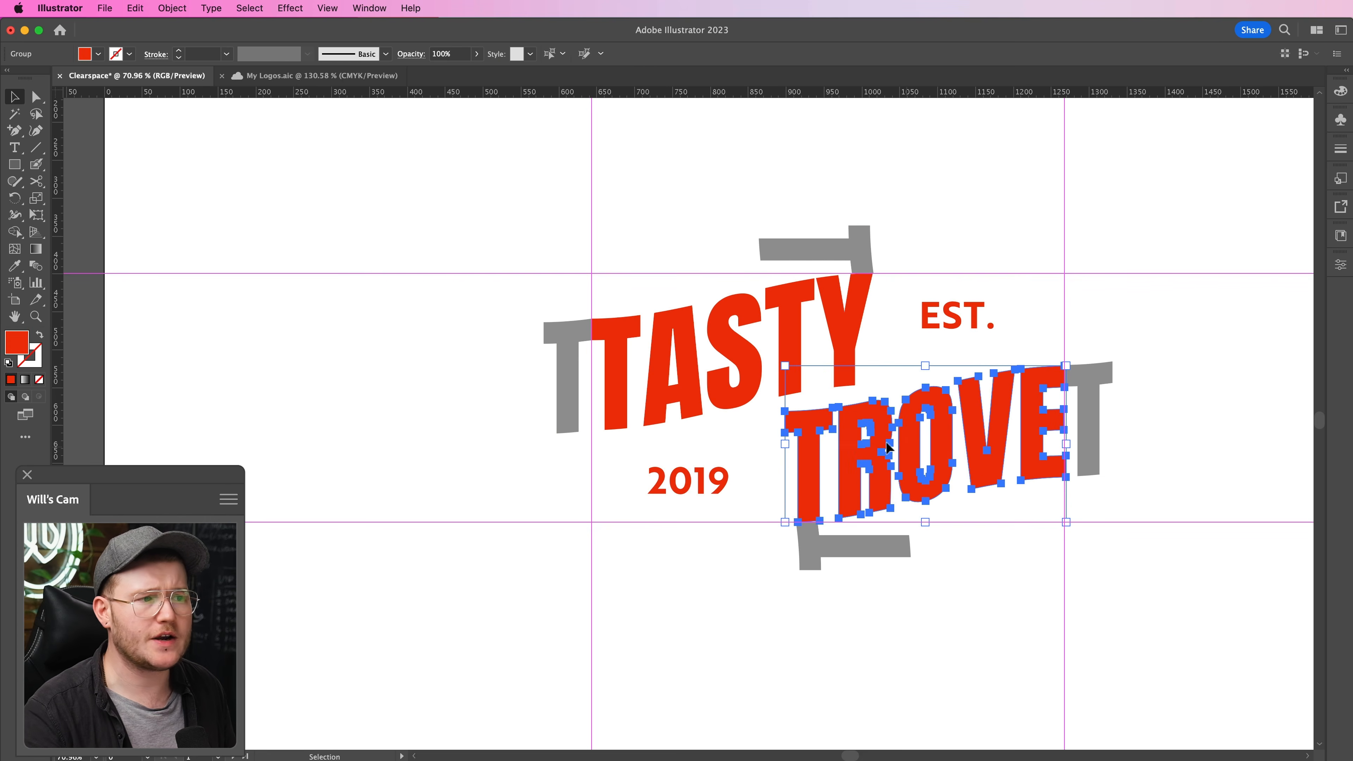
click(1043, 527)
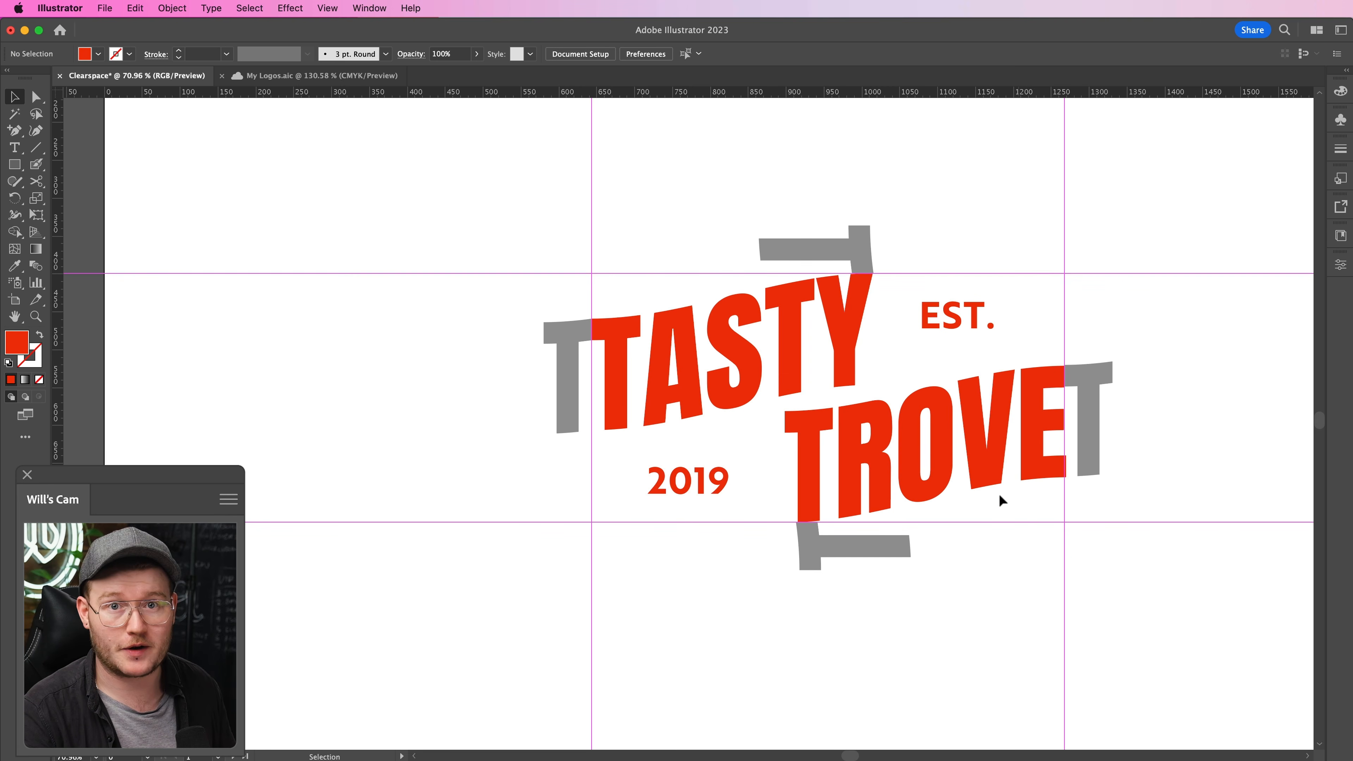
- Add outer guides along the far edges of the four grey T spacers and remove the spacers
drag(865, 214, 864, 225)
drag(56, 379, 550, 387)
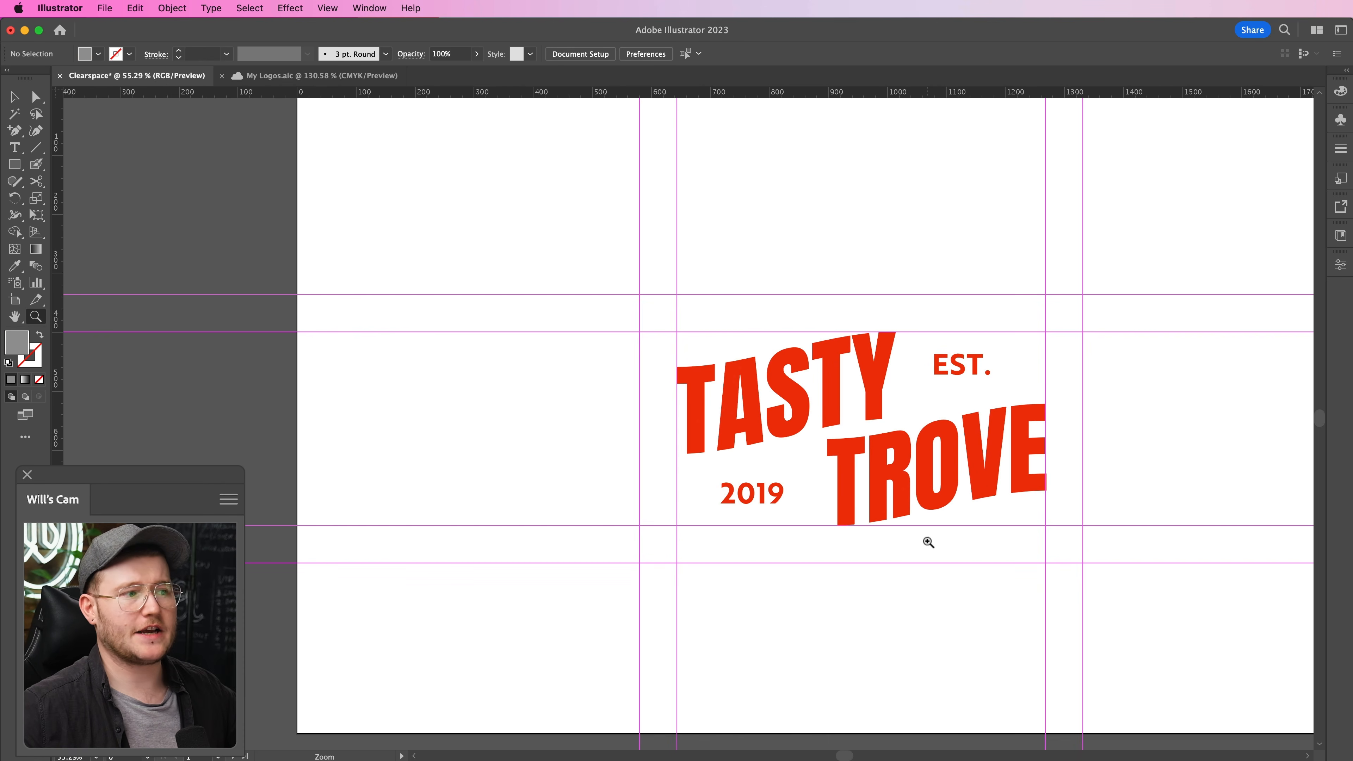
drag(748, 528, 653, 539)
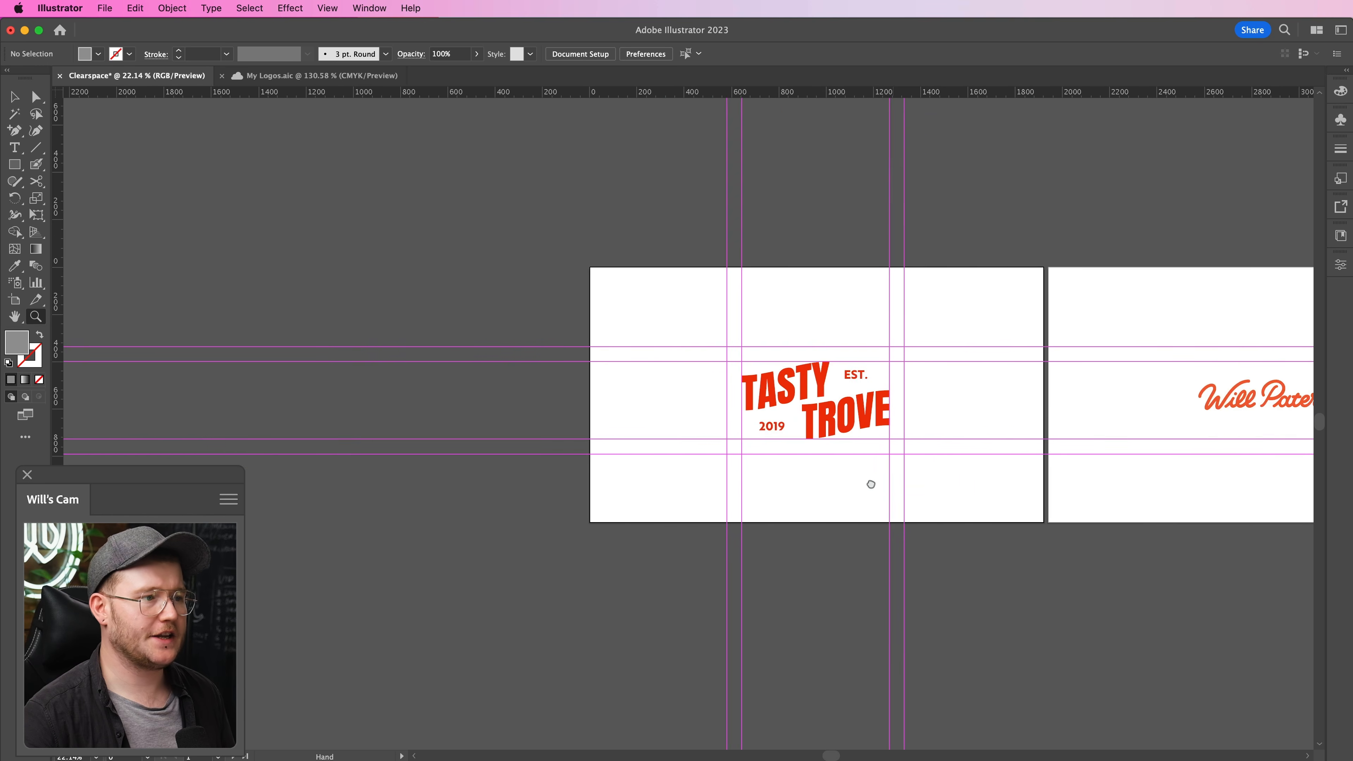
drag(871, 484, 991, 455)
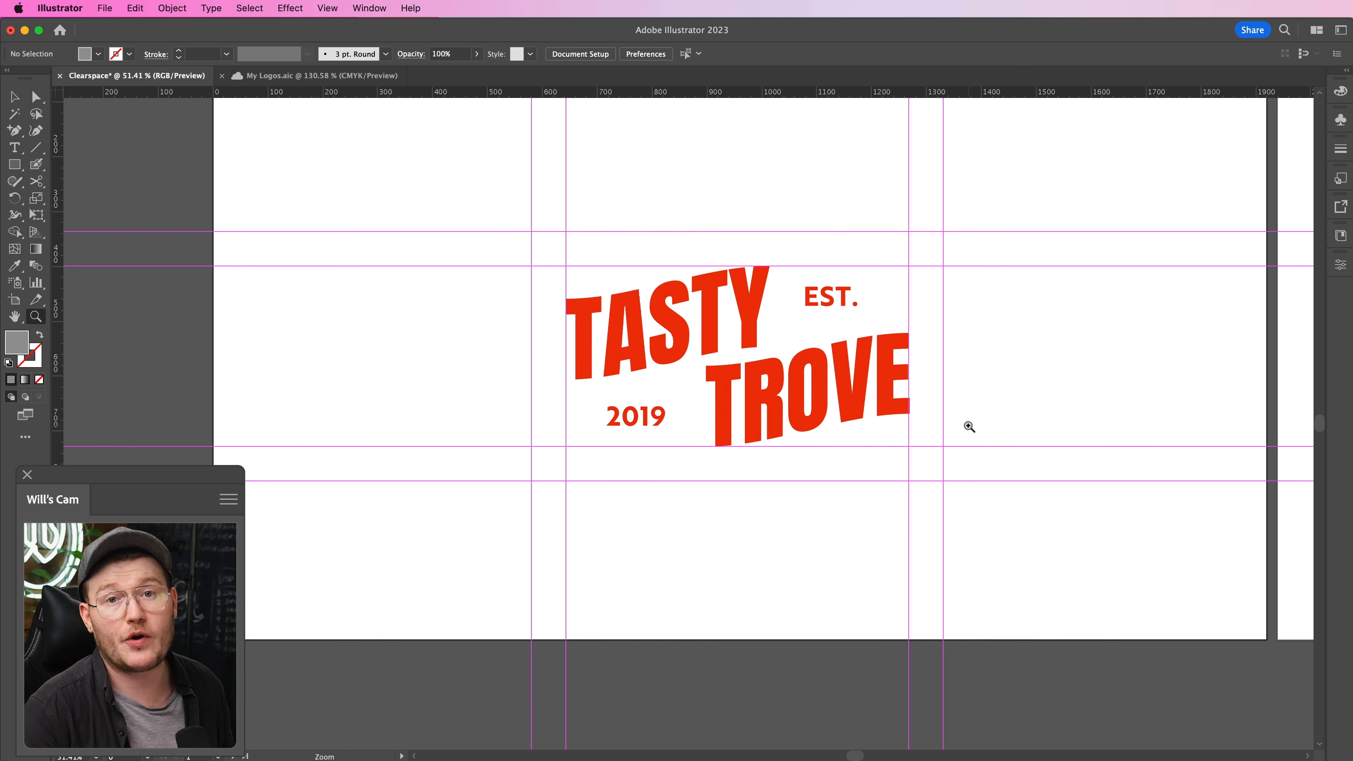
drag(532, 232, 944, 484)
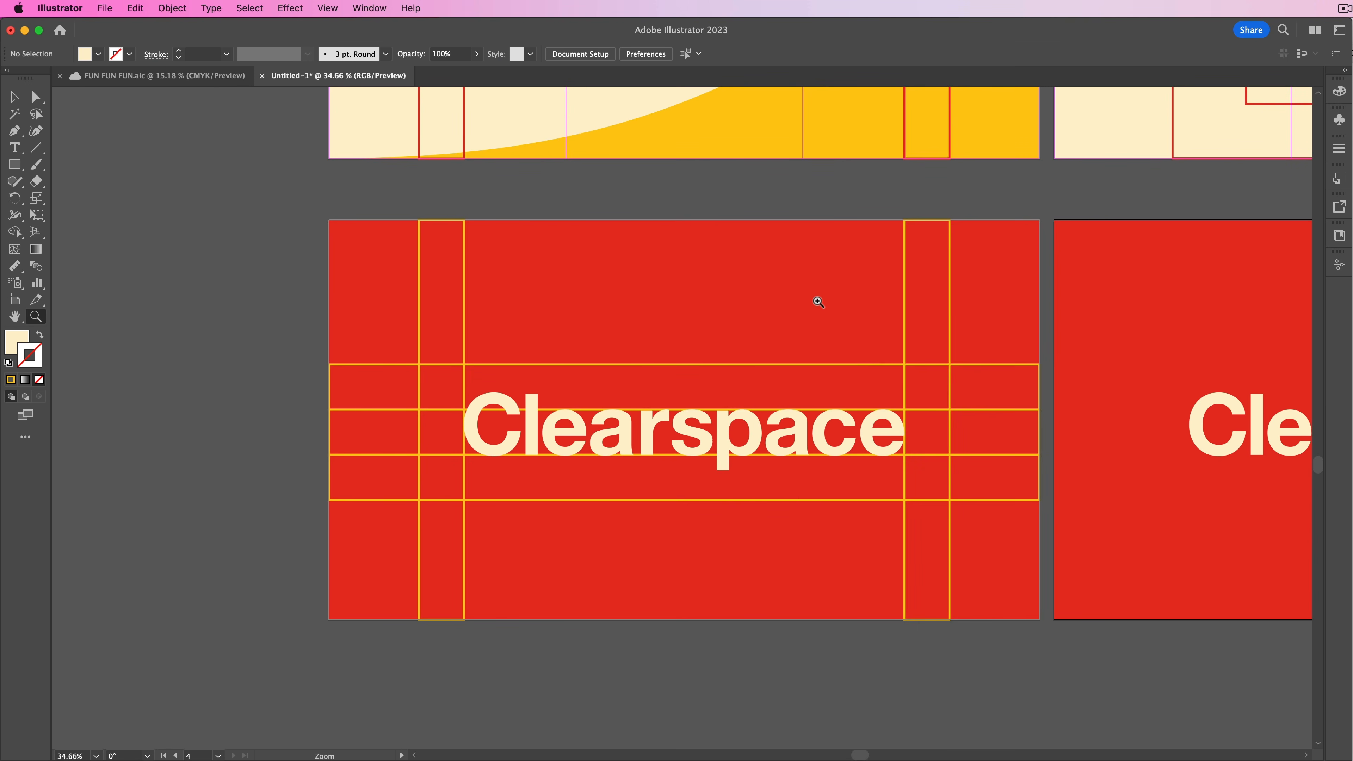
- Draw a rectangle about 1434 × 366 px over the Clearspace logo's outer spacing lines and convert it to an artboard
mouse_move(418, 365)
mouse_down()
mouse_move(543, 453)
mouse_move(949, 500)
mouse_up()
key(v)
click(186, 7)
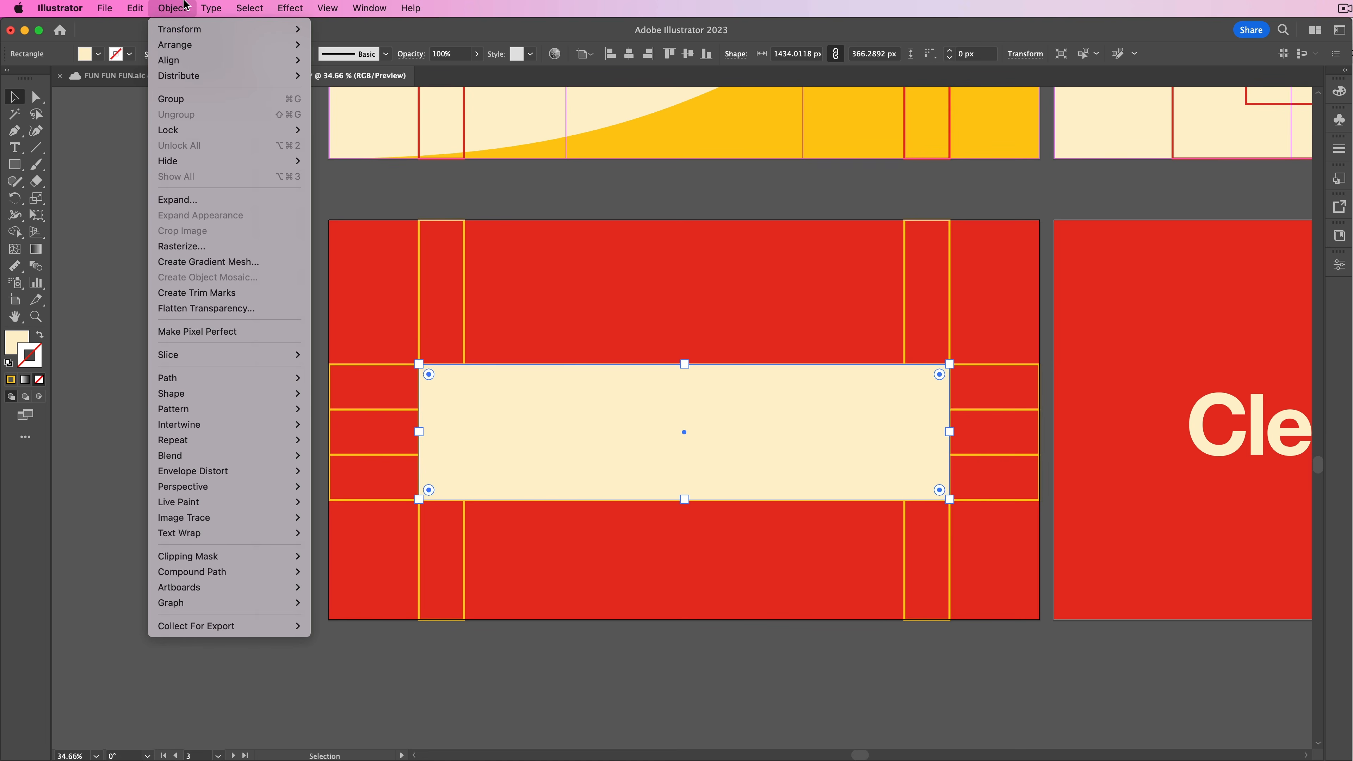
mouse_move(224, 587)
click(363, 587)
- Move the new artboard, together with the Clearspace artwork and spacing lines, below the red artboard
key(shift+o)
drag(586, 381, 594, 691)
key(space)
drag(650, 566, 627, 431)
drag(588, 439, 588, 516)
key(v)
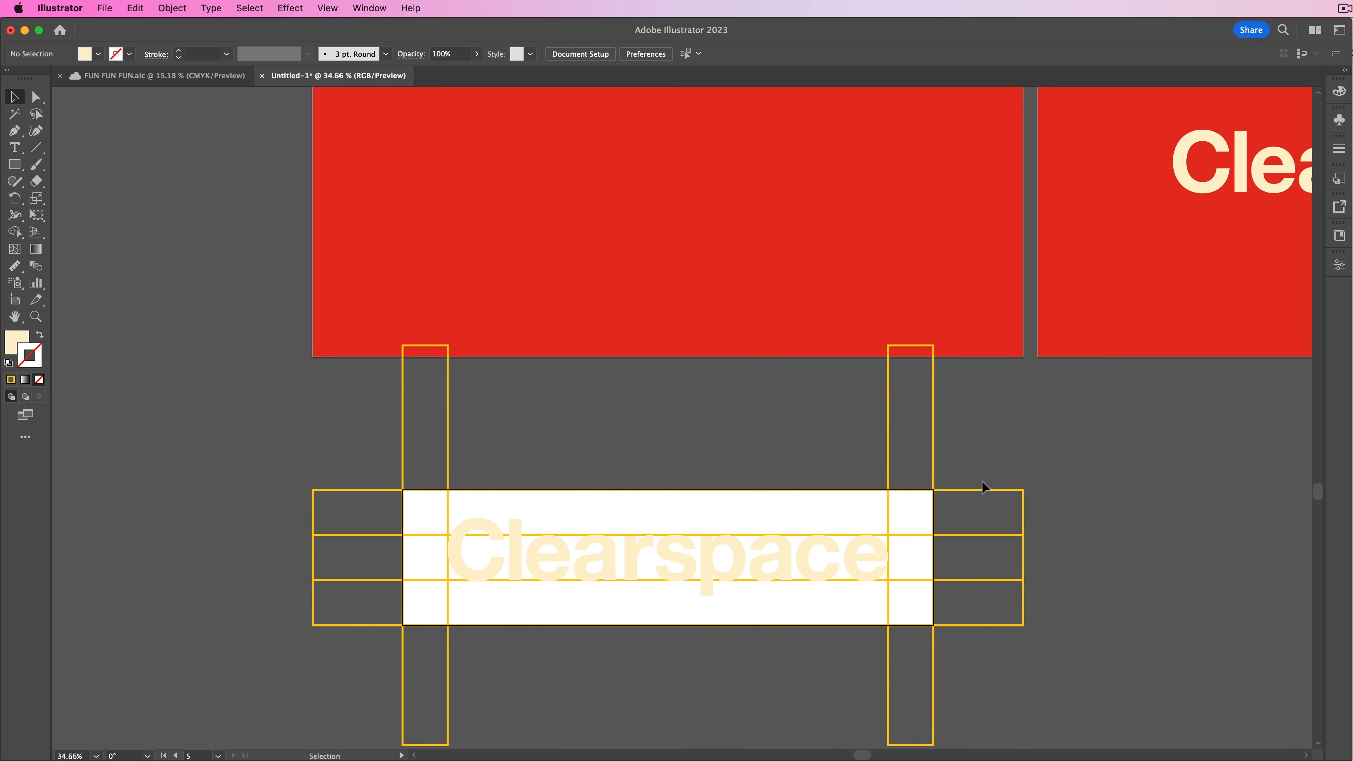
- Delete the yellow spacing outlines and export the new artboard as an SVG with Export for Screens
click(898, 634)
key(Delete)
click(418, 439)
key(Delete)
key(super+alt+e)
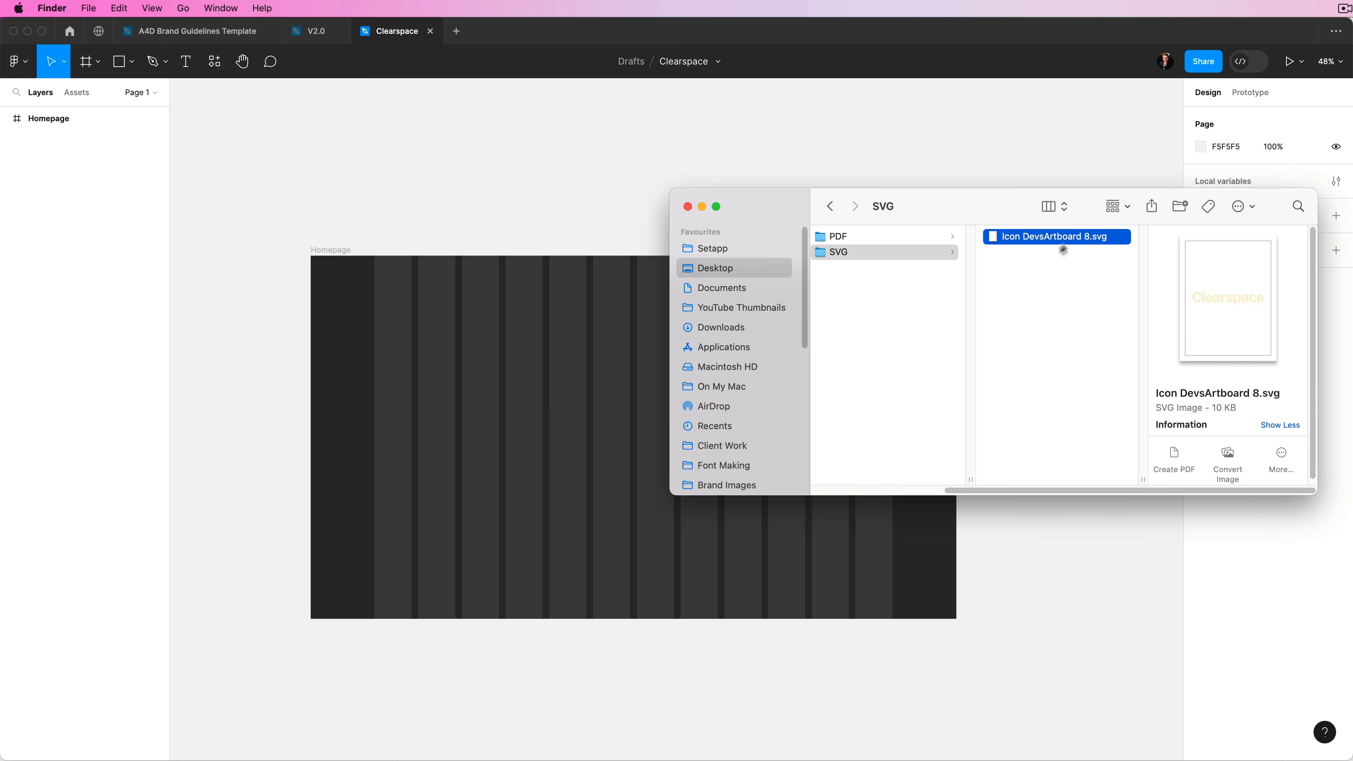
- Switch to Figma, place the exported SVG in the Homepage frame and size it to 1540 × 392 across the column grid
drag(1063, 249, 642, 443)
drag(851, 420, 895, 420)
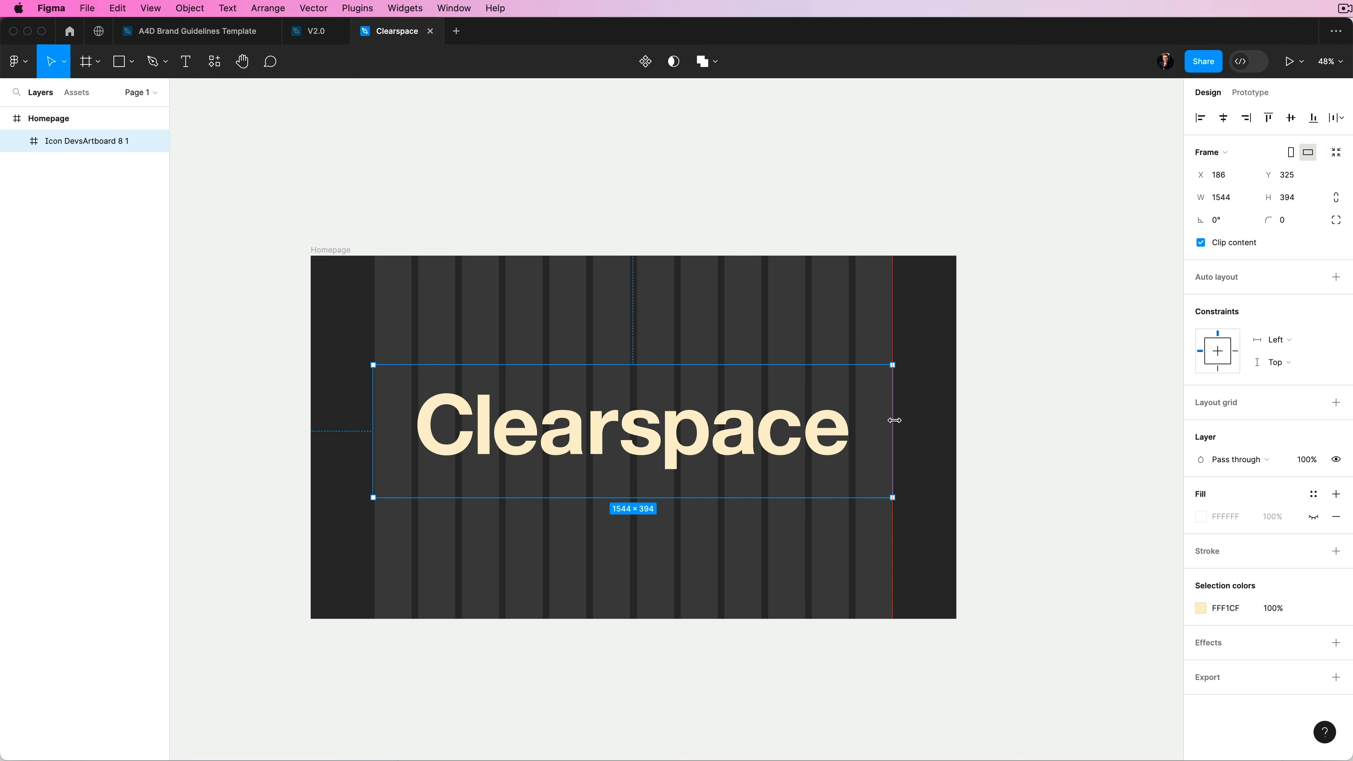
mouse_move(372, 409)
mouse_down()
mouse_move(420, 408)
mouse_move(374, 402)
mouse_up()
click(469, 229)
click(764, 465)
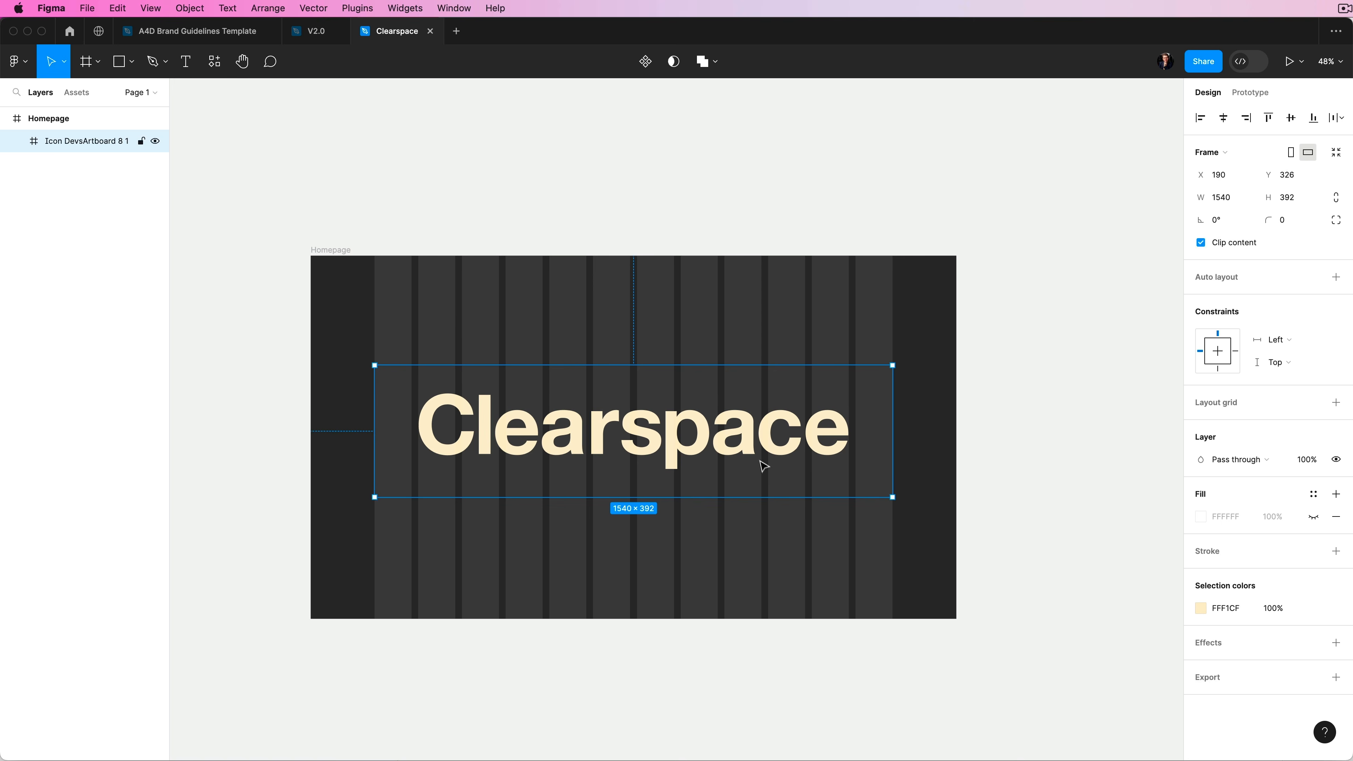
- Resize and reposition the Clearspace logo frame within the Homepage layout
drag(893, 479, 544, 292)
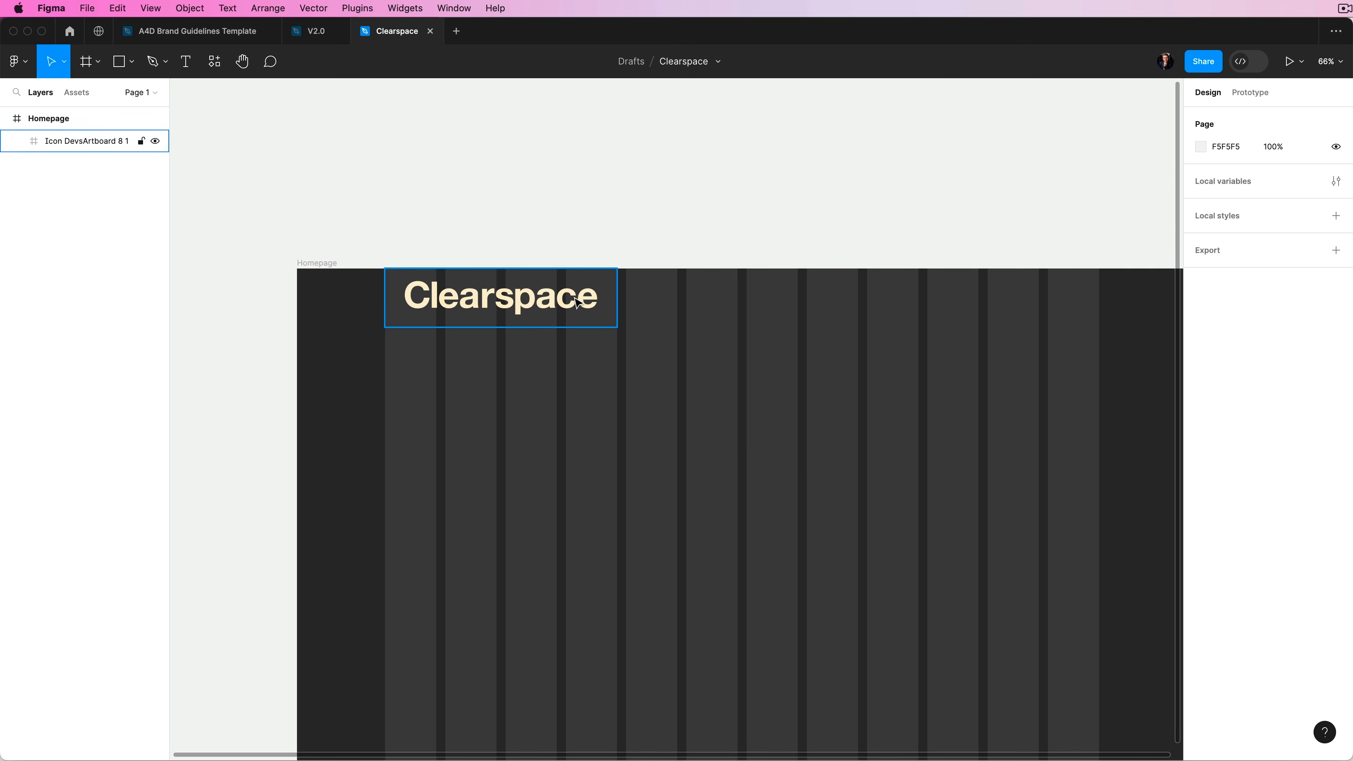
drag(575, 299, 575, 316)
click(750, 402)
drag(760, 445, 655, 348)
scroll(690, 415, down, 5)
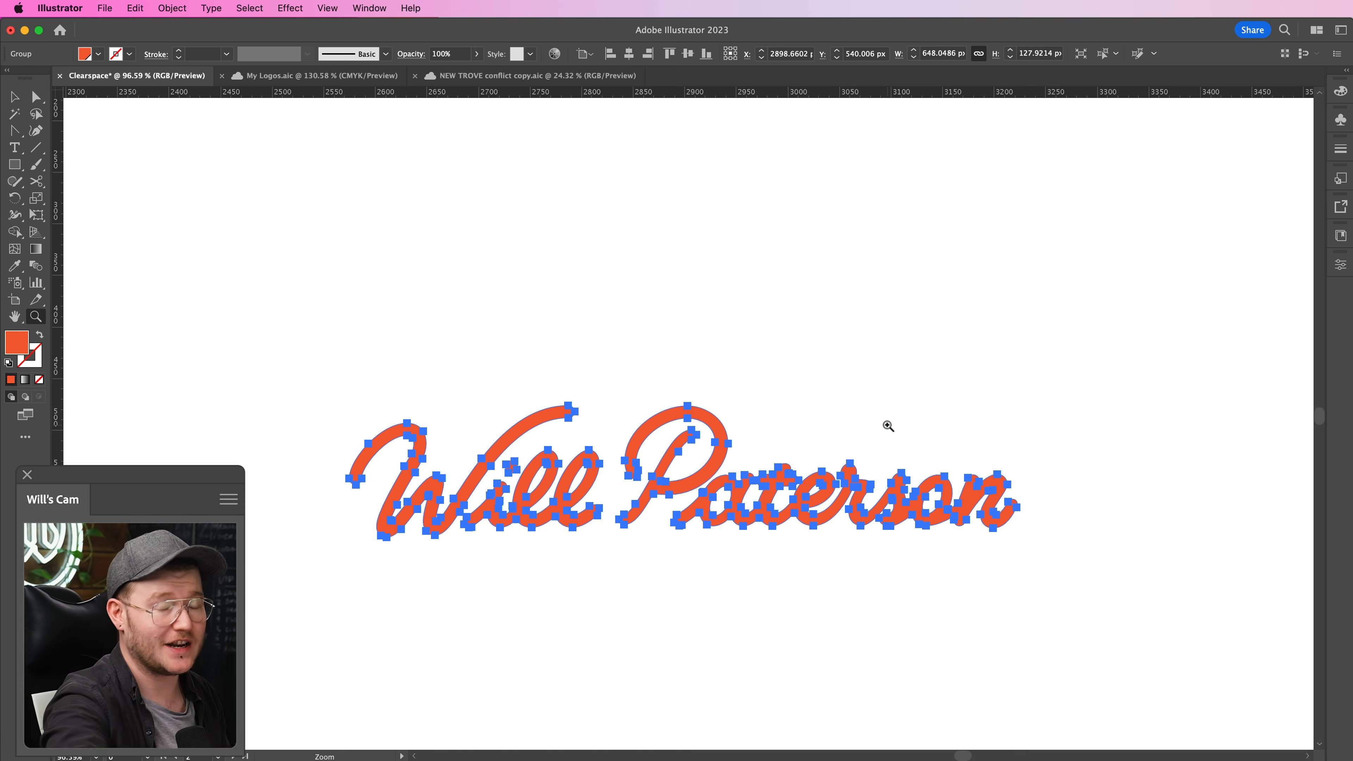
- In Illustrator, duplicate the orange script logo directly above and below the original, with another copy to the right
key(v)
drag(818, 486, 738, 602)
drag(739, 607, 1176, 547)
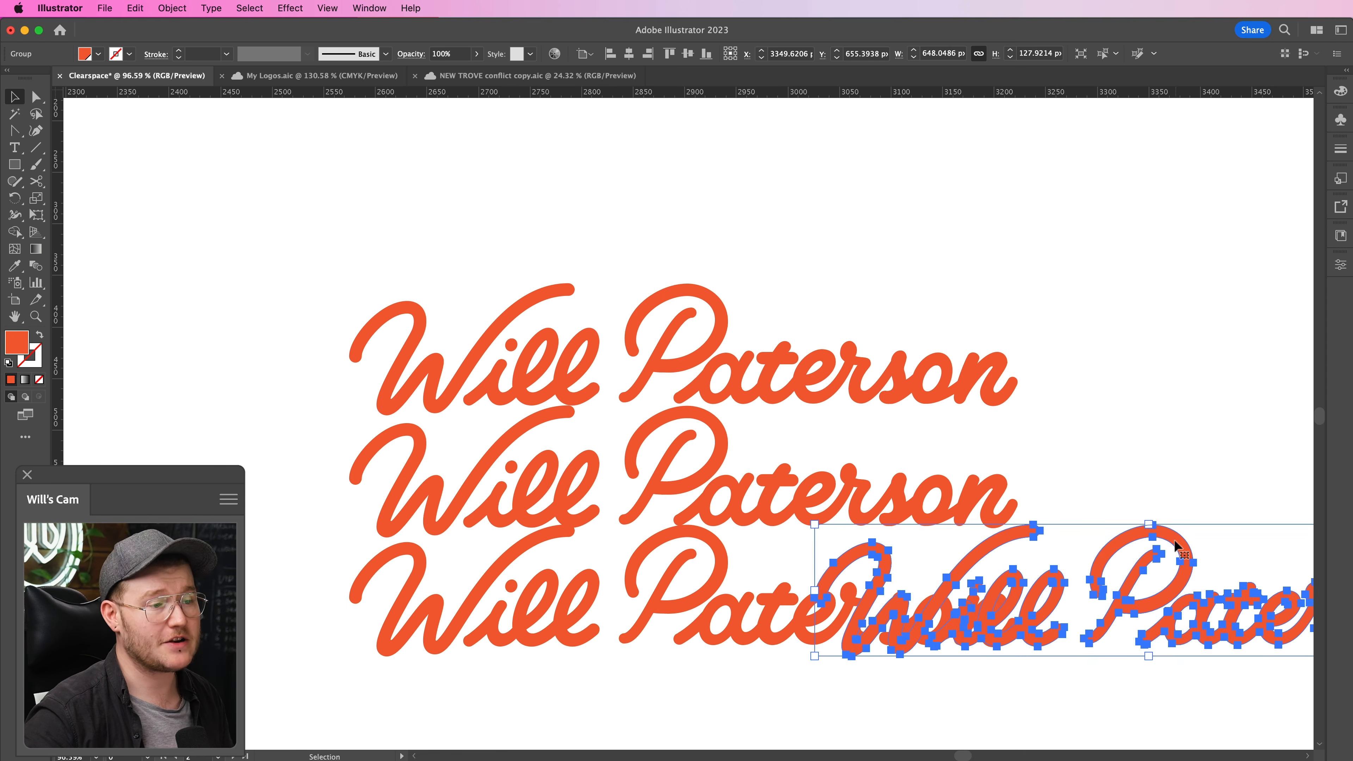
- Rotate the extra script logo copy to vertical at the original's right end and duplicate it at the left end
drag(1109, 356, 821, 374)
drag(1279, 568, 1278, 568)
key(v)
key(r)
drag(1157, 427, 1179, 683)
key(v)
drag(1151, 502, 325, 511)
- Fill the four script logo copies around the orange original with grey
shift+click(709, 385)
shift+click(816, 627)
shift+click(987, 551)
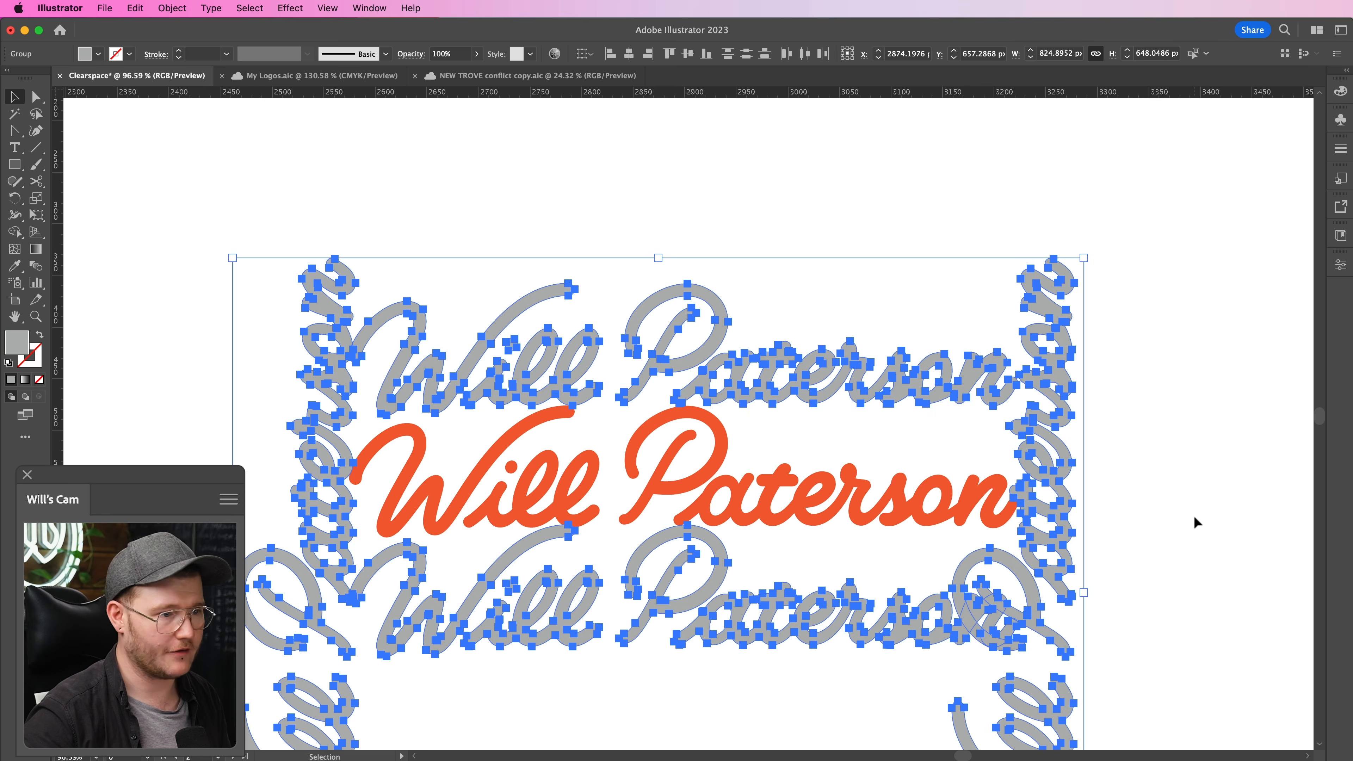
click(1196, 523)
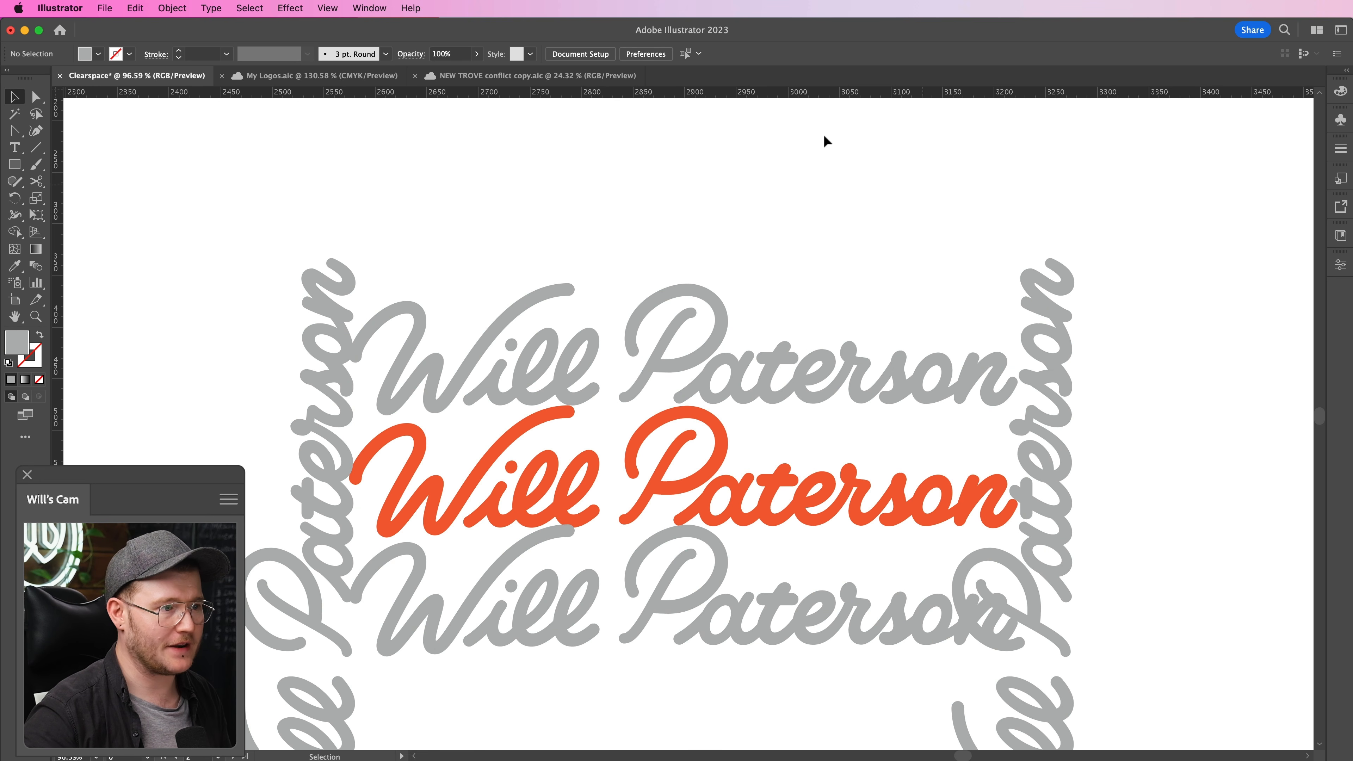
- Place guides along the orange script logo's edges, add outer clearspace guides around them, and remove the grey copies
drag(777, 455, 691, 408)
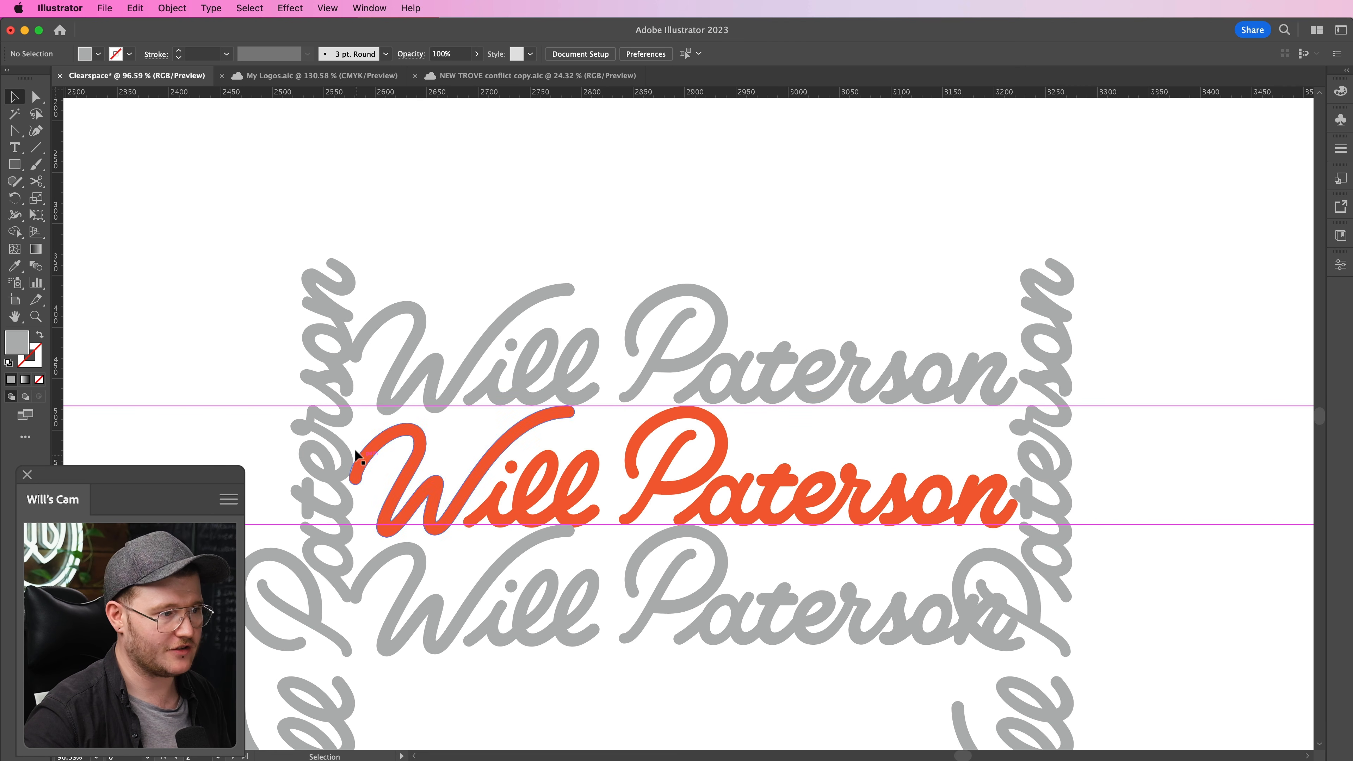
key(super+space)
drag(401, 528, 426, 545)
key(super+space)
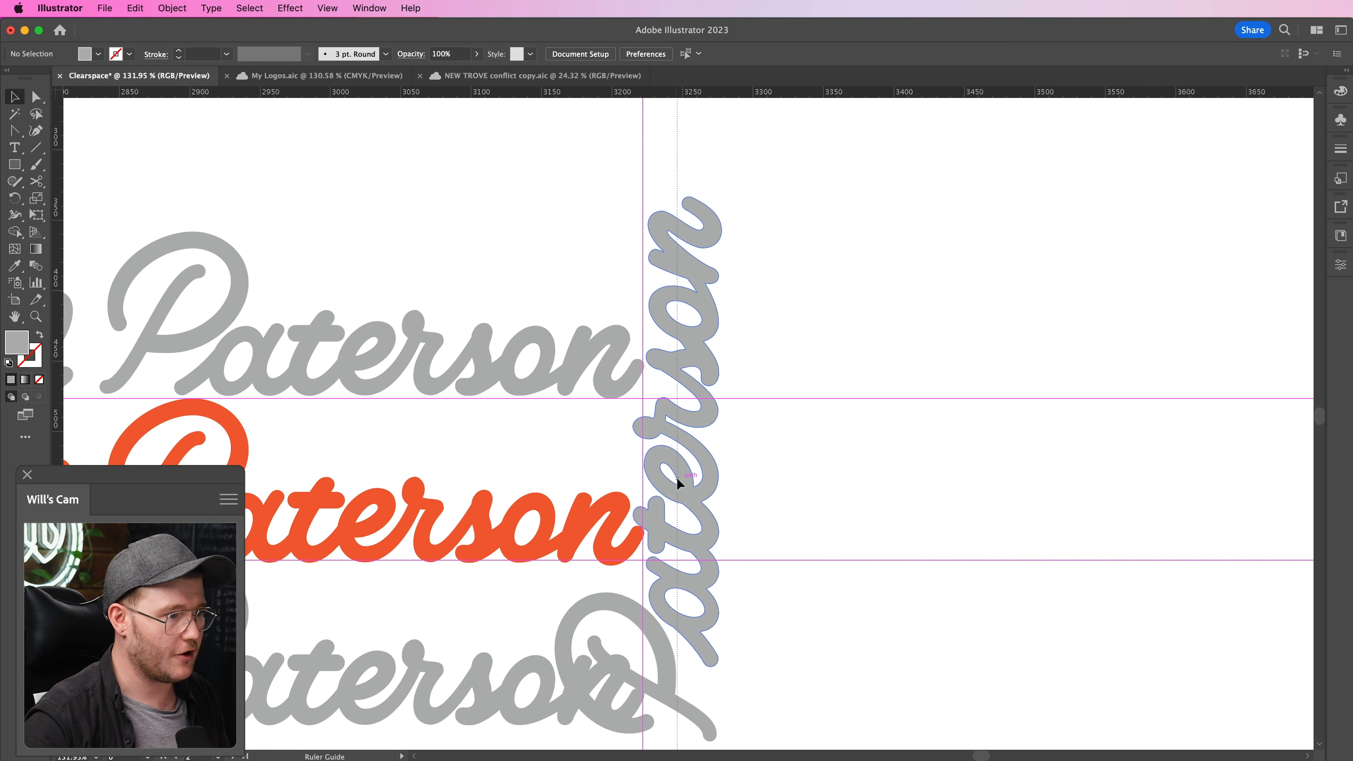
drag(677, 477, 722, 485)
drag(352, 92, 372, 249)
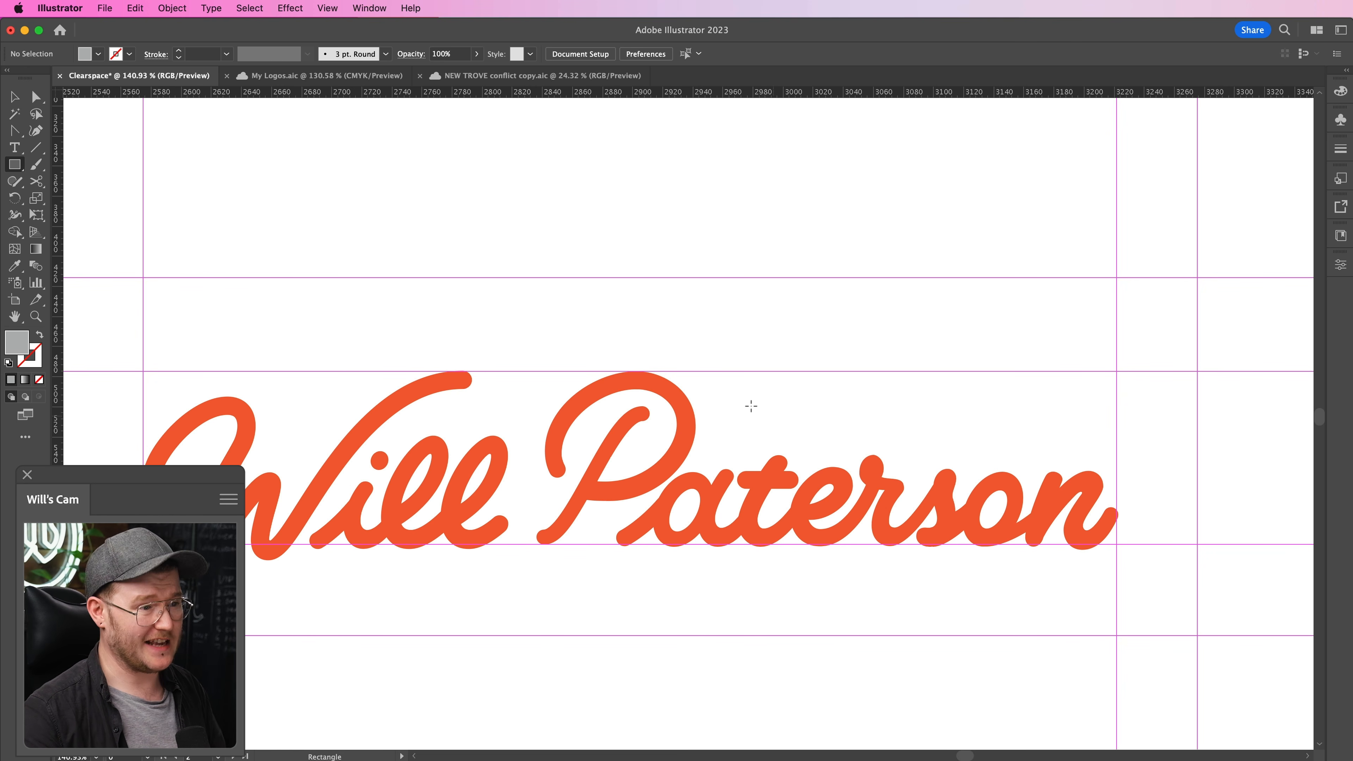
mouse_move(1073, 416)
mouse_down()
mouse_move(1088, 441)
mouse_move(1027, 438)
mouse_move(990, 368)
mouse_move(1049, 363)
mouse_up()
key(b)
key(v)
drag(1023, 425, 1059, 403)
key(Delete)
drag(1031, 351, 1070, 457)
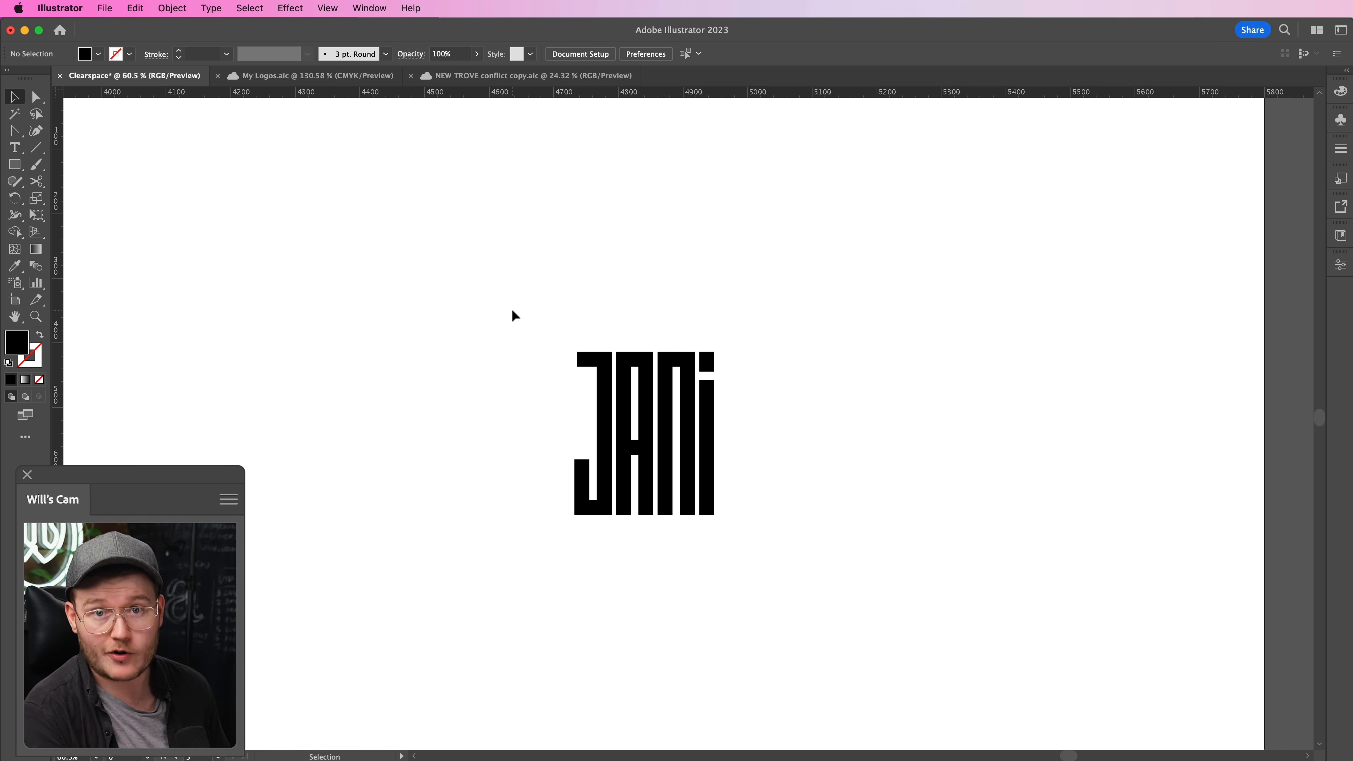
key(super+space)
drag(785, 336, 942, 385)
key(super+space)
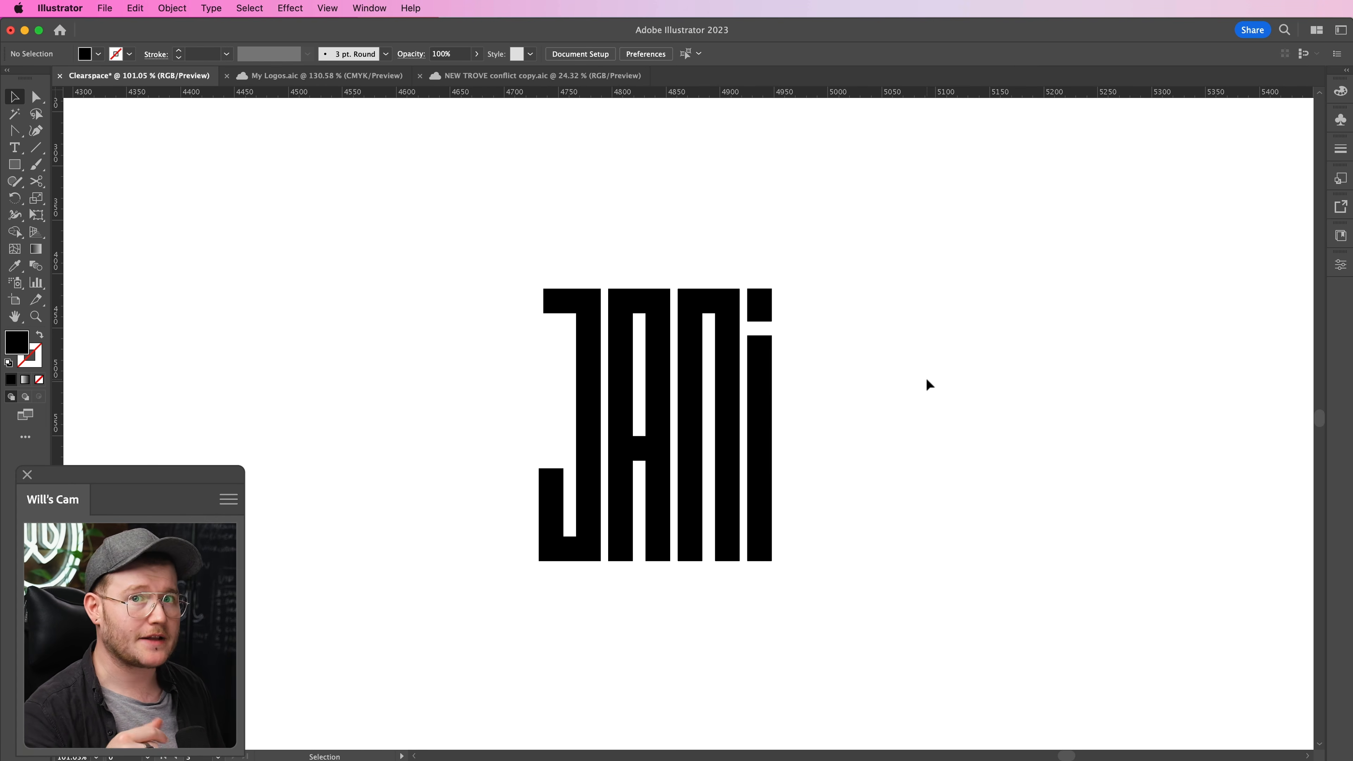
key(super+space)
drag(930, 384, 633, 369)
key(super+z)
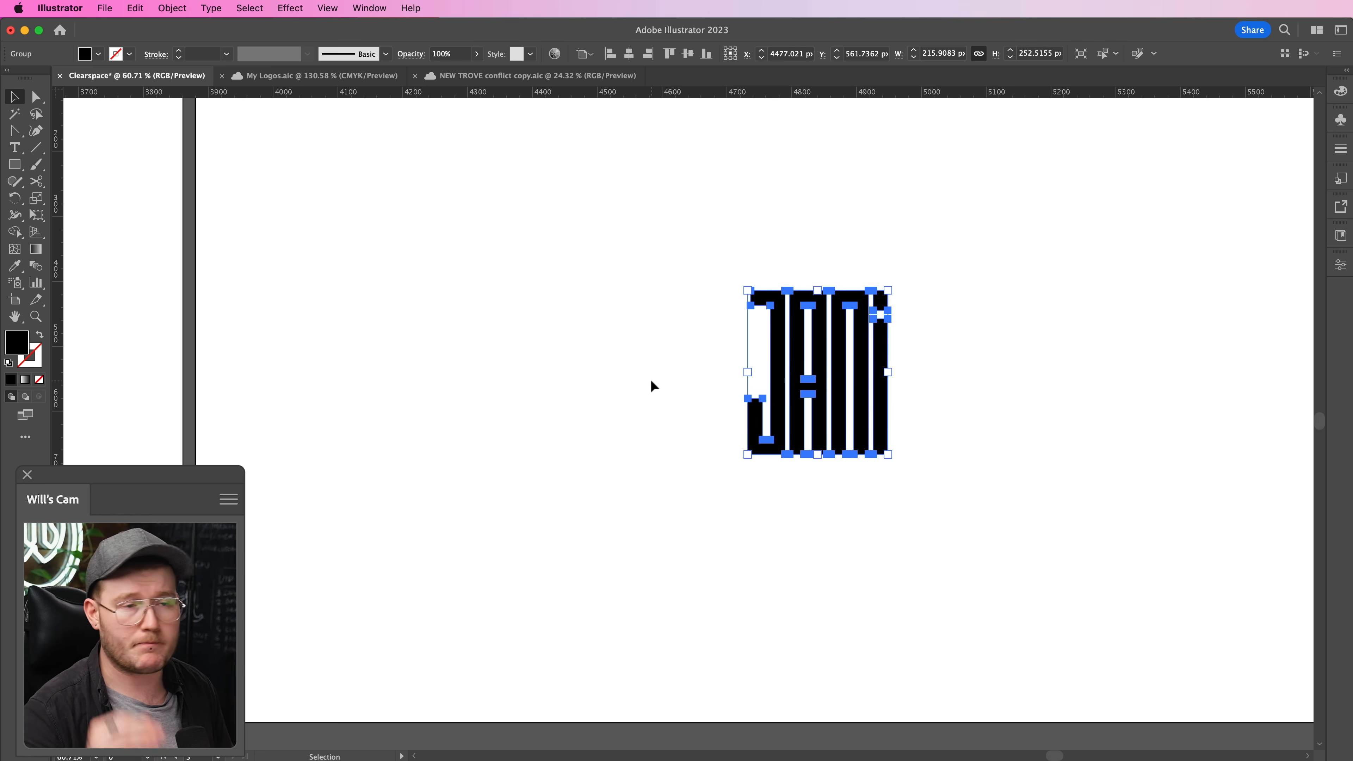
click(704, 438)
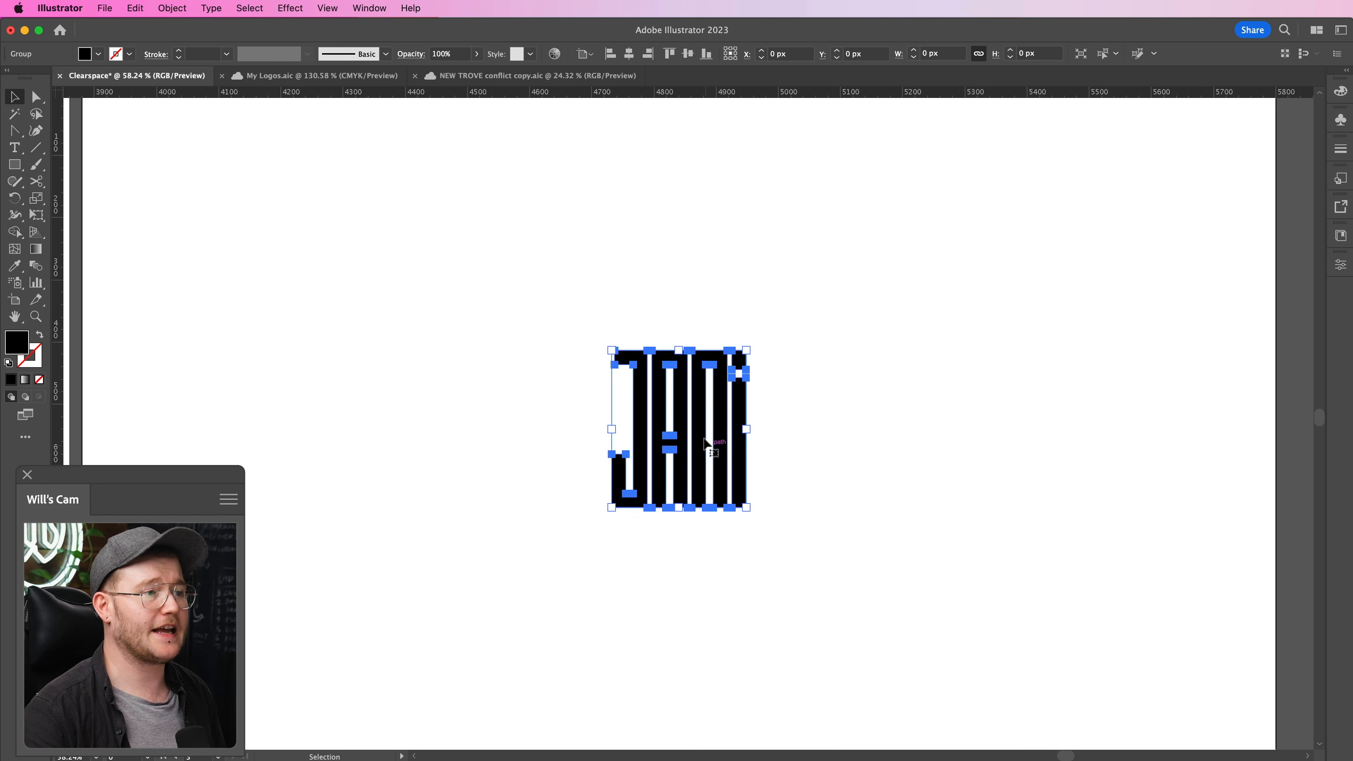
drag(704, 440, 293, 220)
key(super+z)
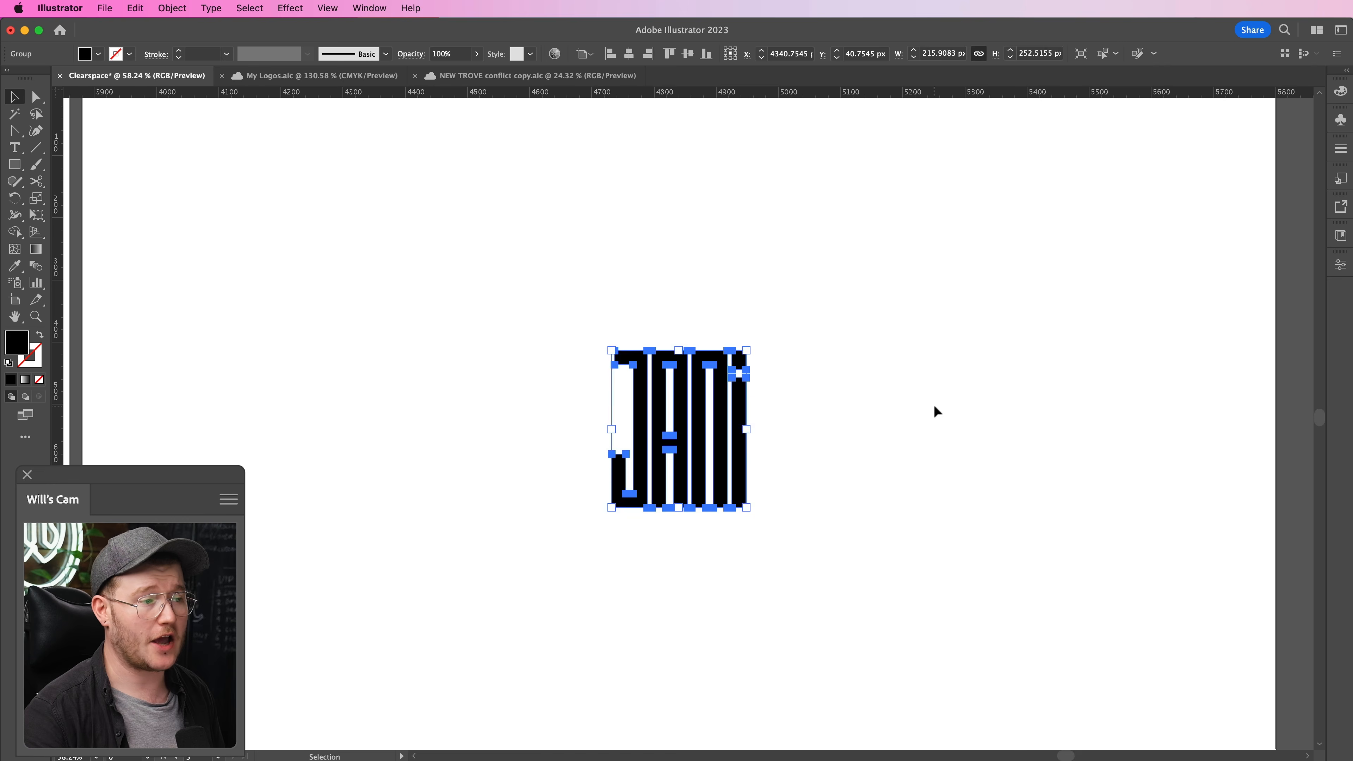
click(936, 410)
- Duplicate the N of the JANI logo to its left and place a vertical guide at the logo's left edge
key(super+space)
drag(781, 420, 843, 427)
click(684, 385)
click(637, 379)
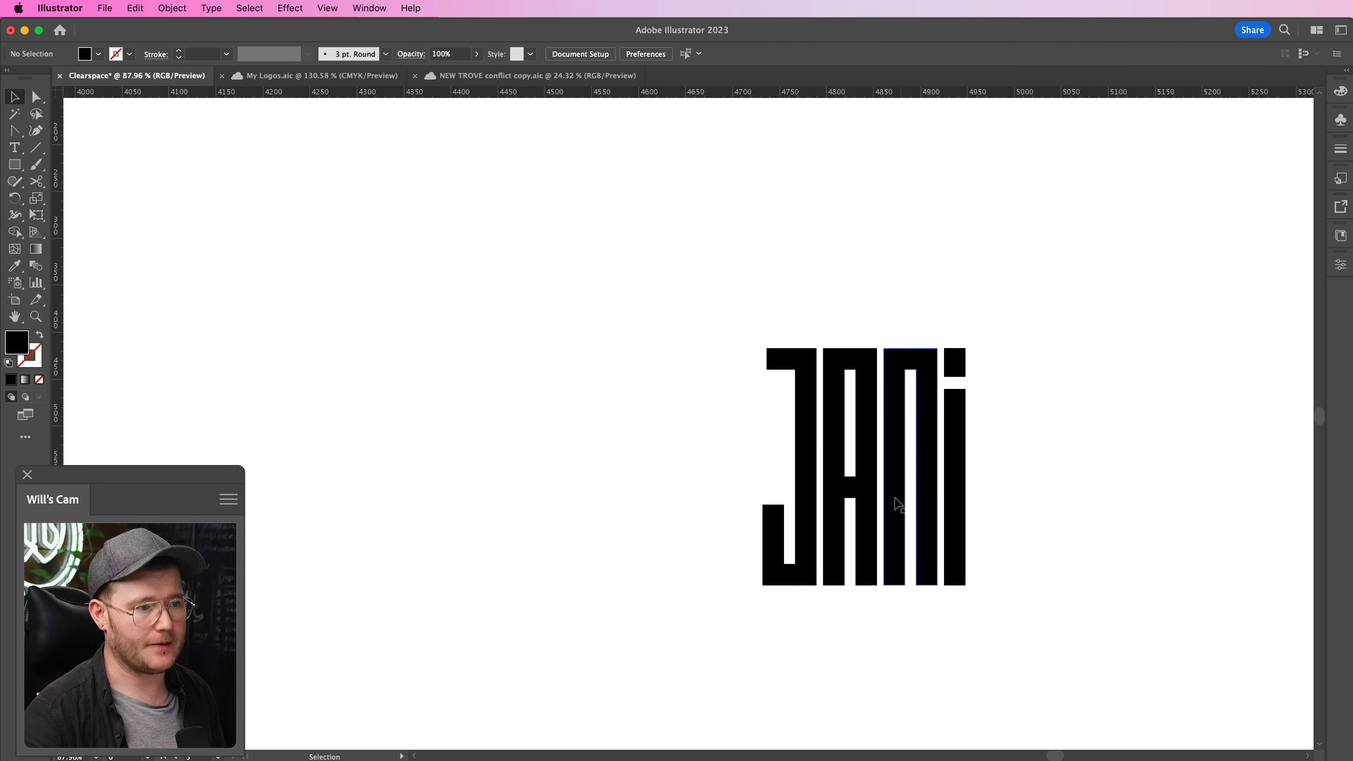
click(898, 504)
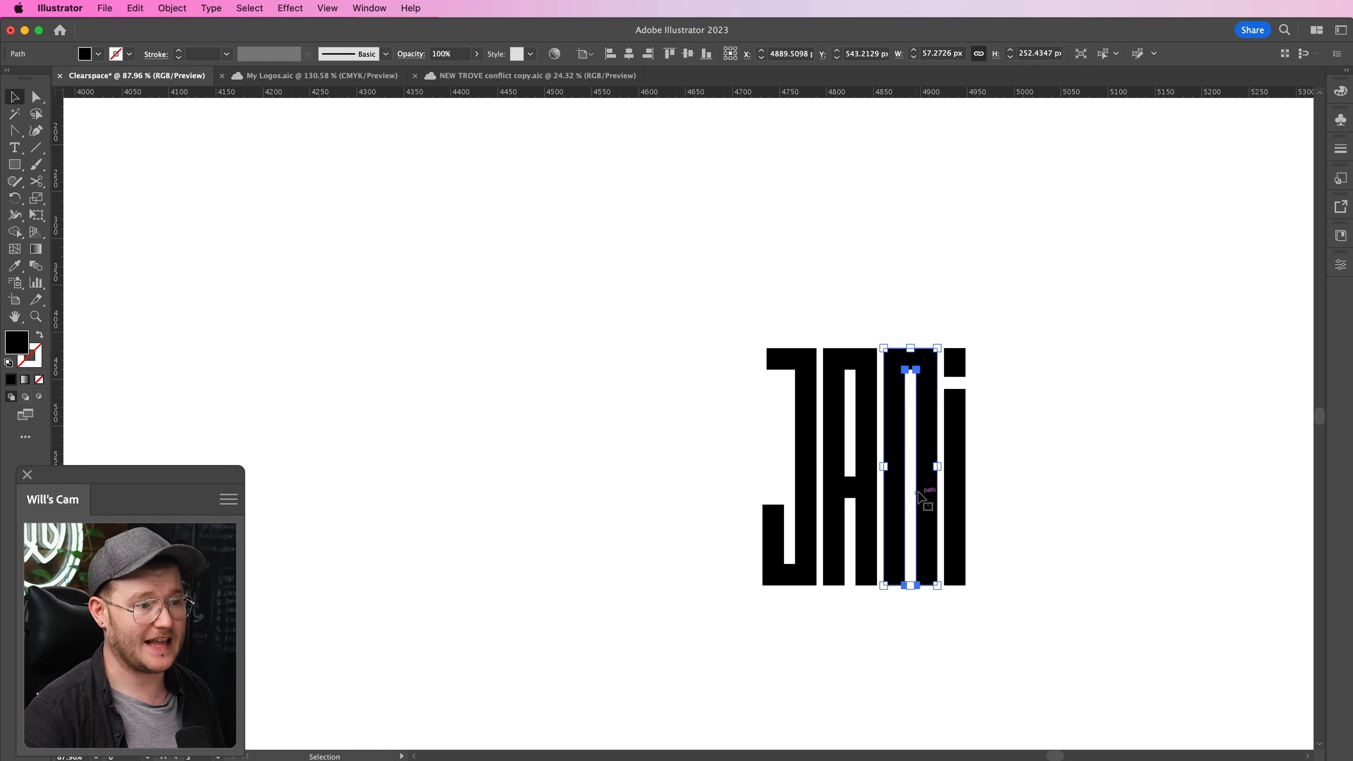
drag(926, 511, 602, 510)
click(277, 356)
drag(96, 356, 762, 505)
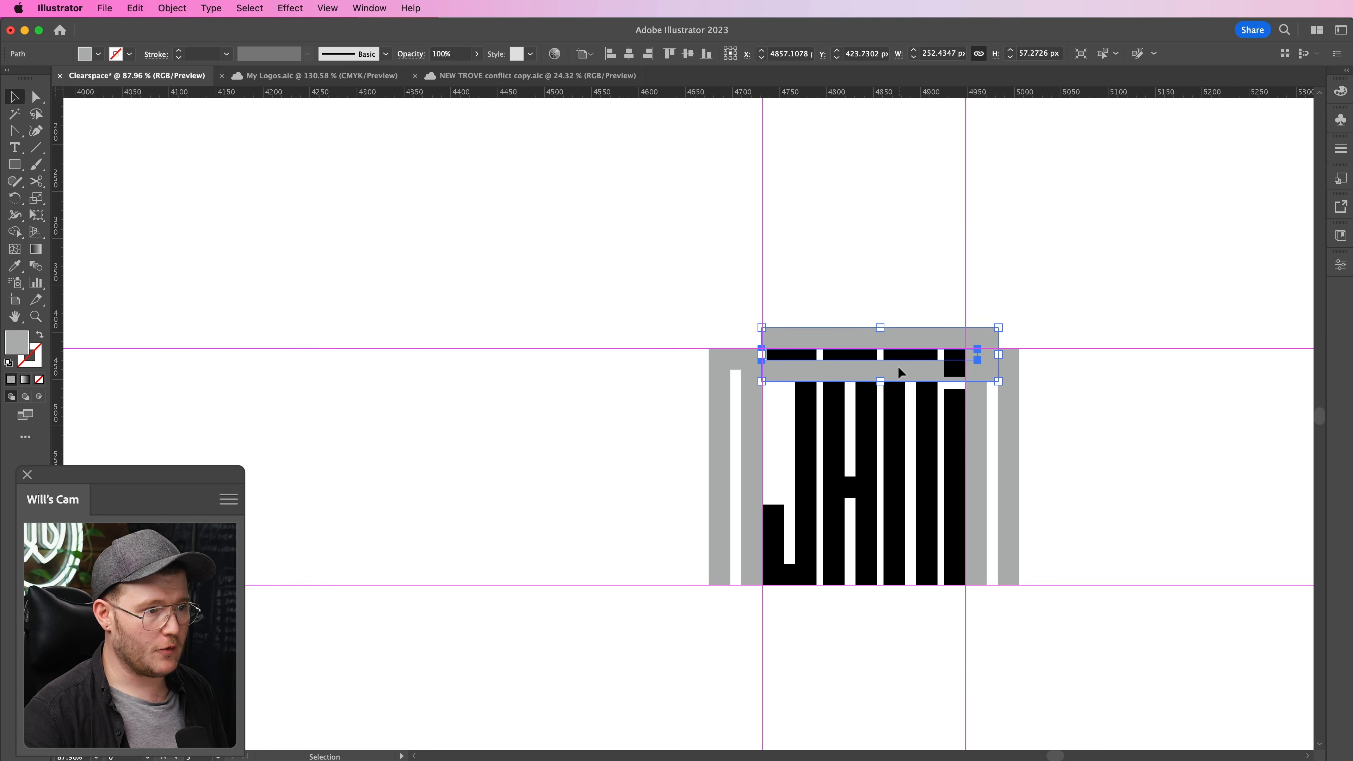
drag(897, 366, 886, 337)
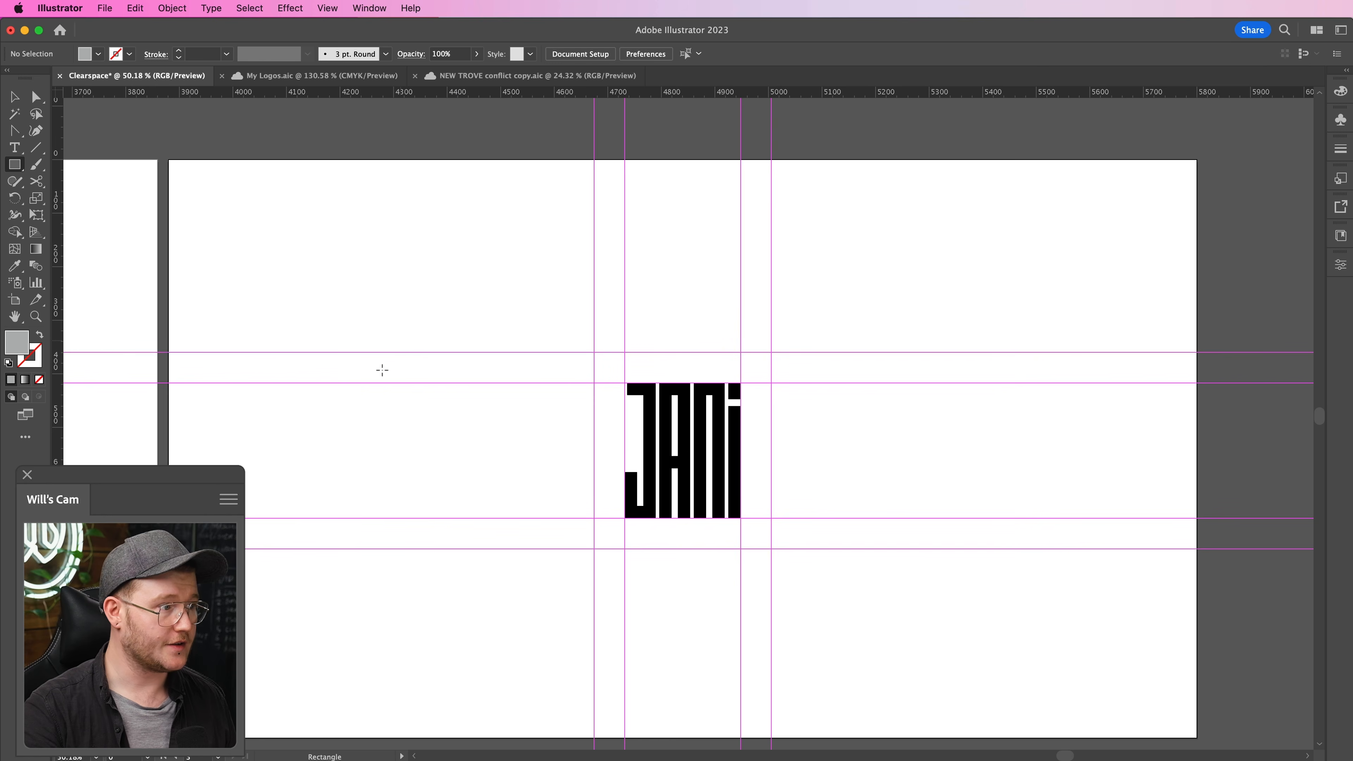
- Surround the JANI logo's clearspace with four overlapping grey rectangles aligned to the outer guides on all four sides
drag(175, 298, 595, 595)
key(v)
drag(480, 509, 1074, 509)
drag(957, 501, 694, 666)
click(1053, 696)
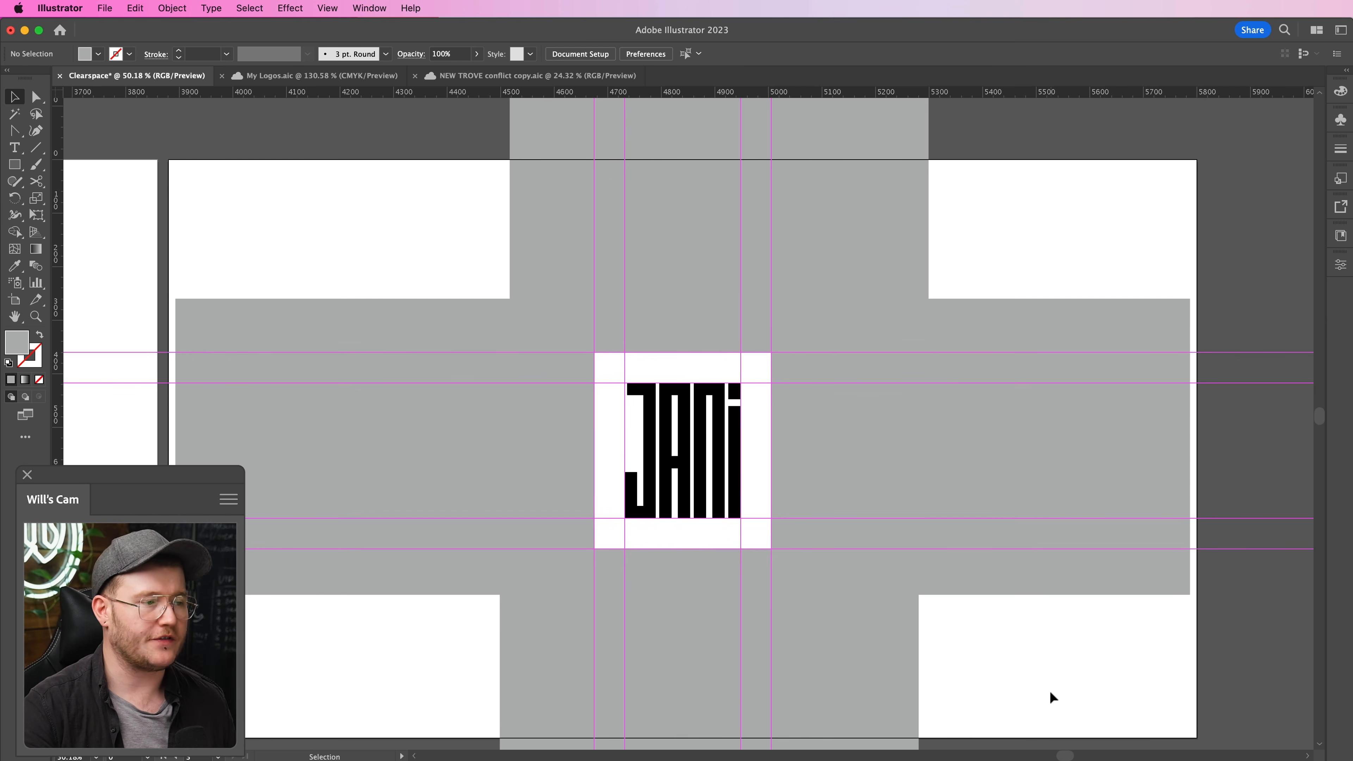
- Hide the guides around the JANI logo
key(super+space)
drag(696, 440, 800, 390)
key(super+;)
key(super+space)
drag(963, 412, 684, 416)
drag(1034, 398, 883, 406)
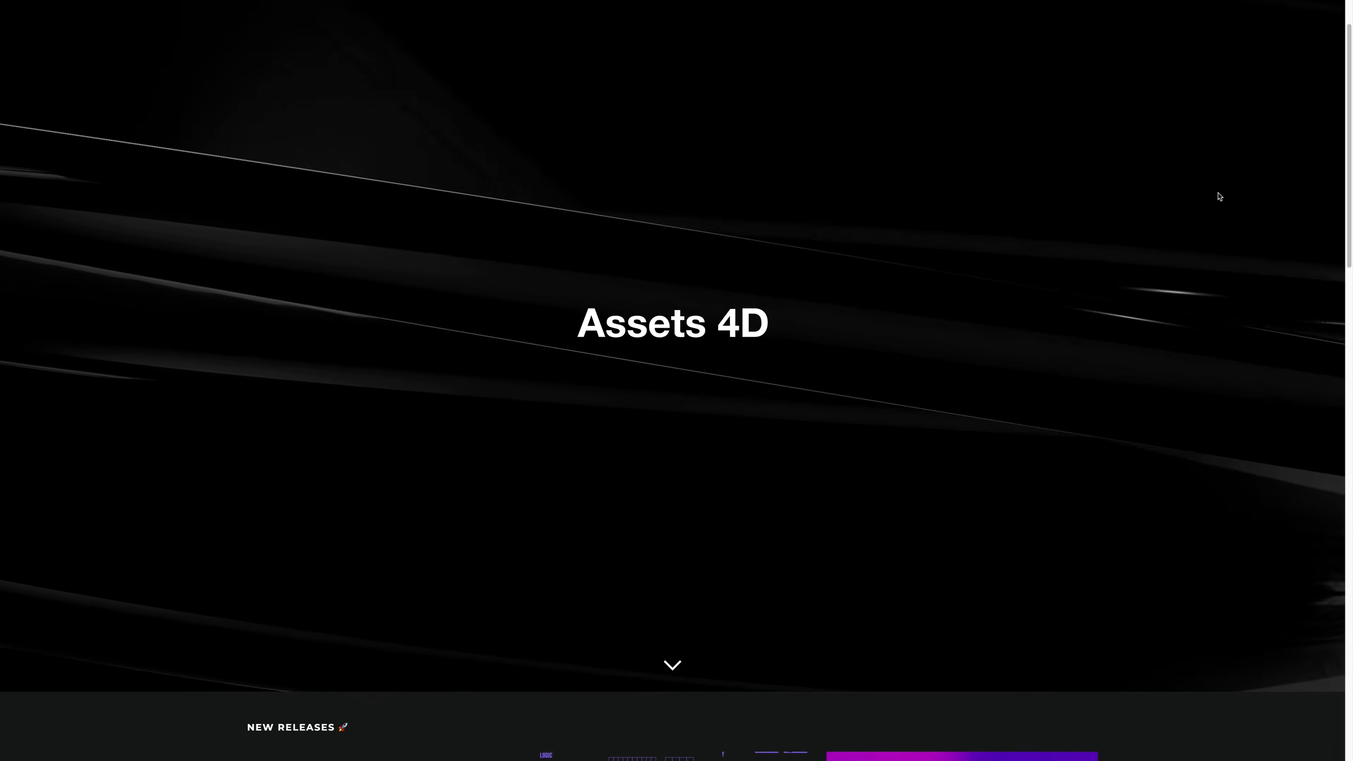
- Switch to the Assets 4D store website and browse its new releases
scroll(1220, 196, down, 5)
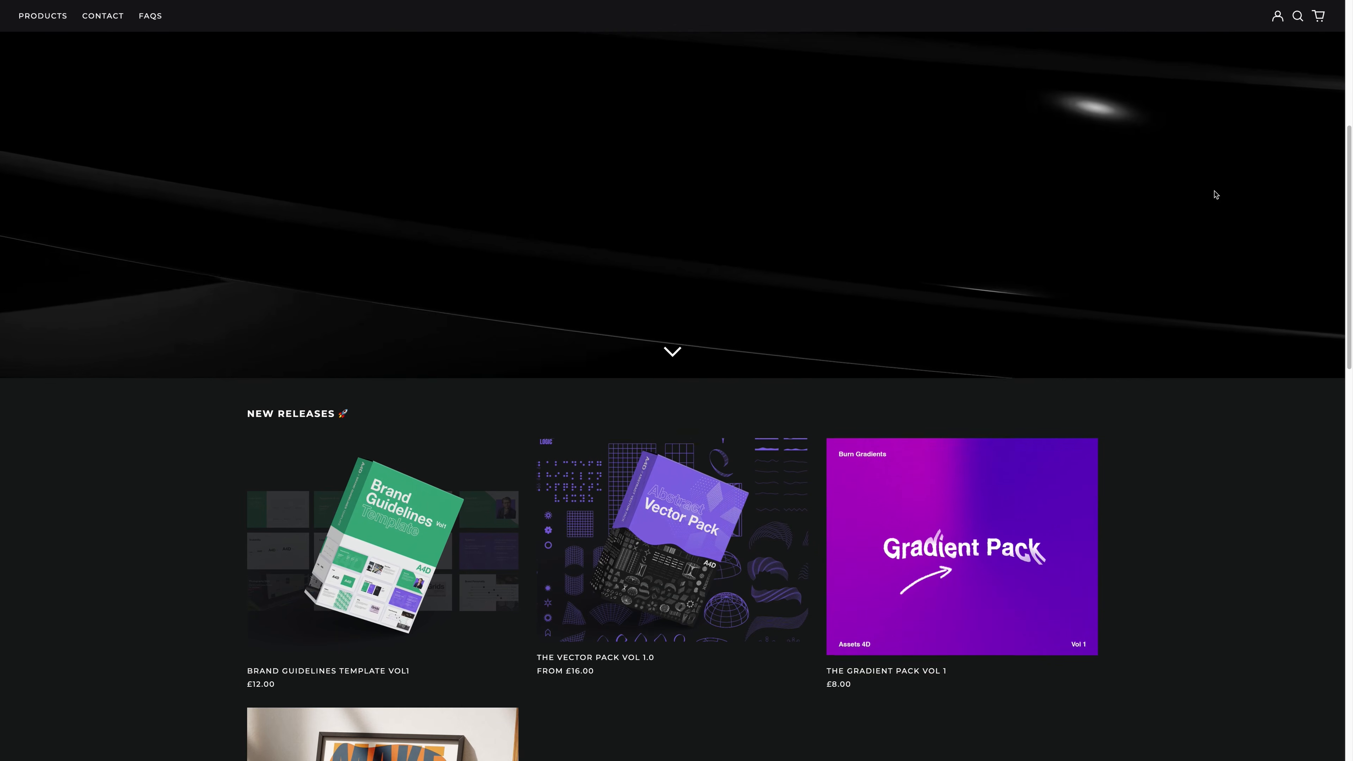
scroll(1216, 194, down, 3)
scroll(1216, 195, down, 2)
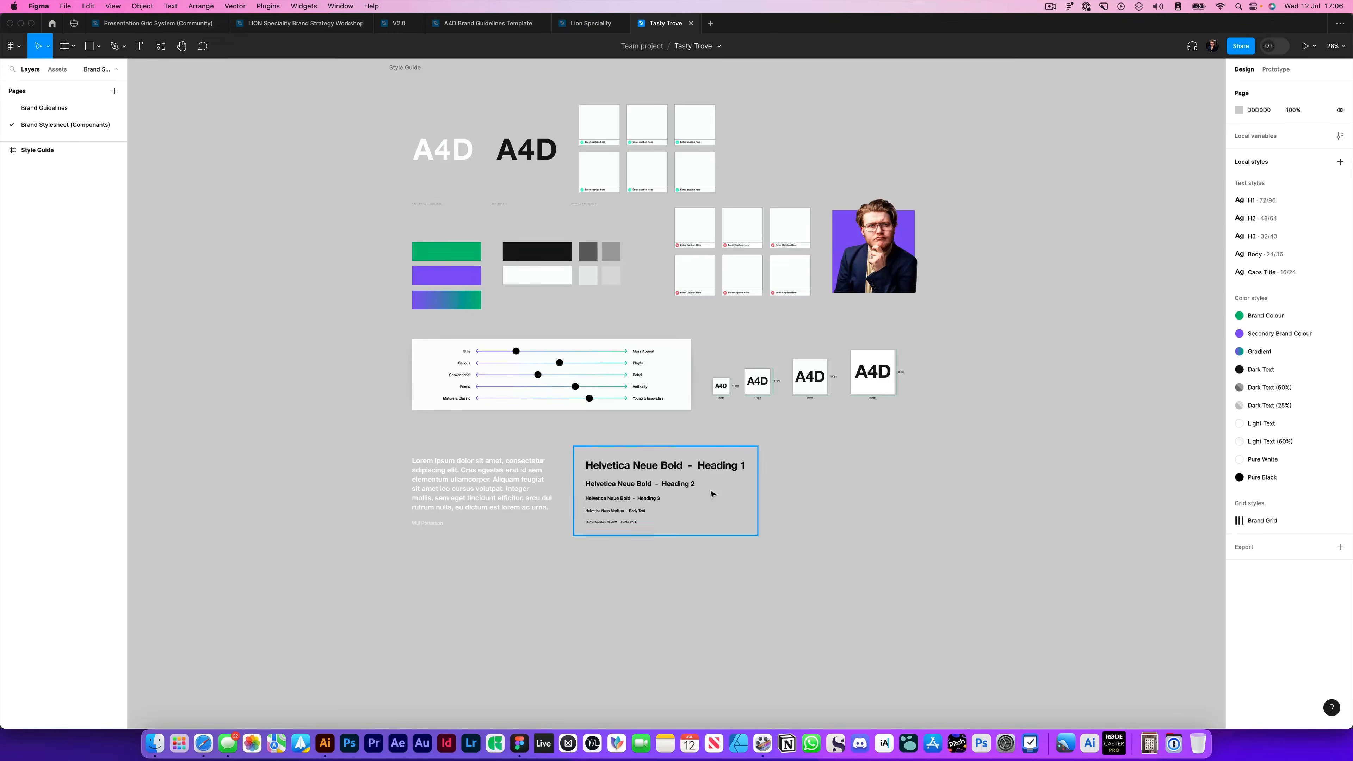
scroll(423, 353, up, 5)
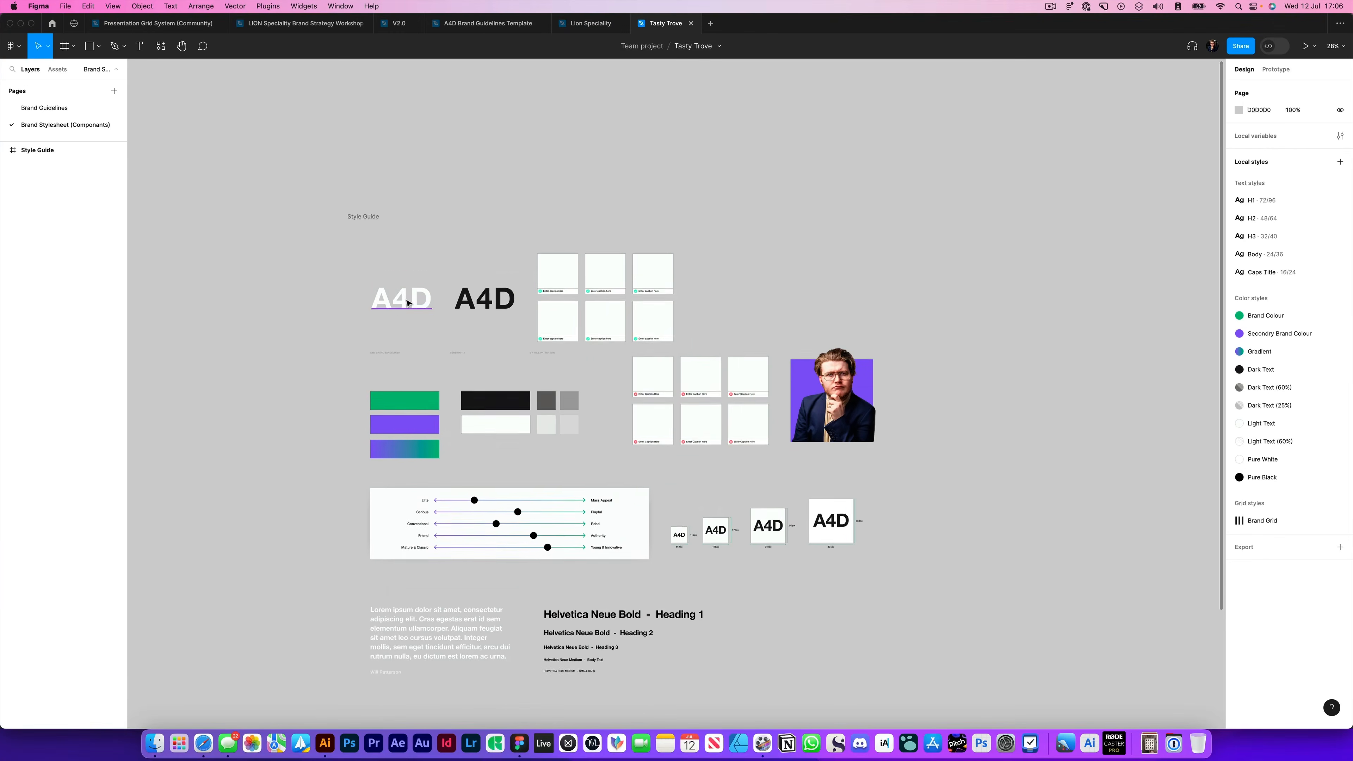
- In Figma, delete the white A4D logo from the Style Guide's white logo component
double_click(423, 353)
key(BackSpace)
key(Escape)
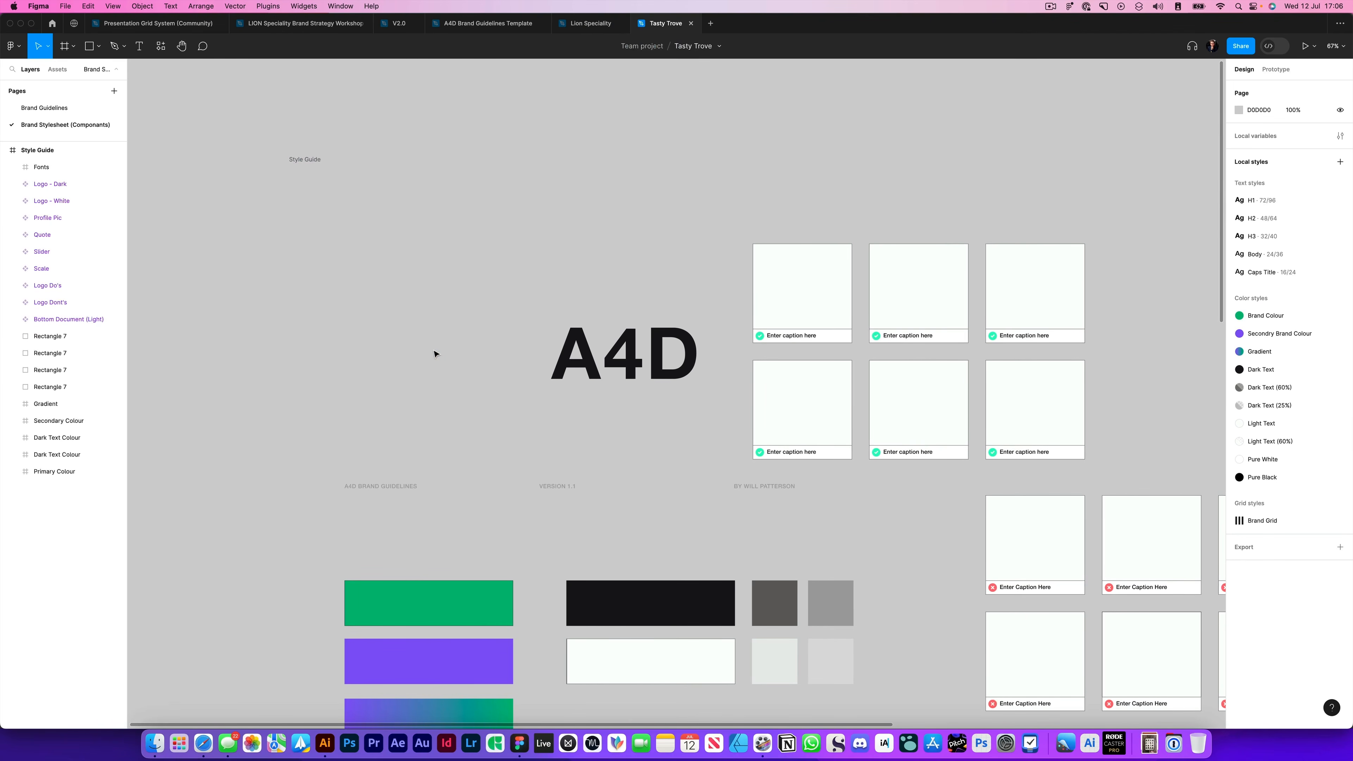
key(ctrl+z)
key(ctrl+shift+z)
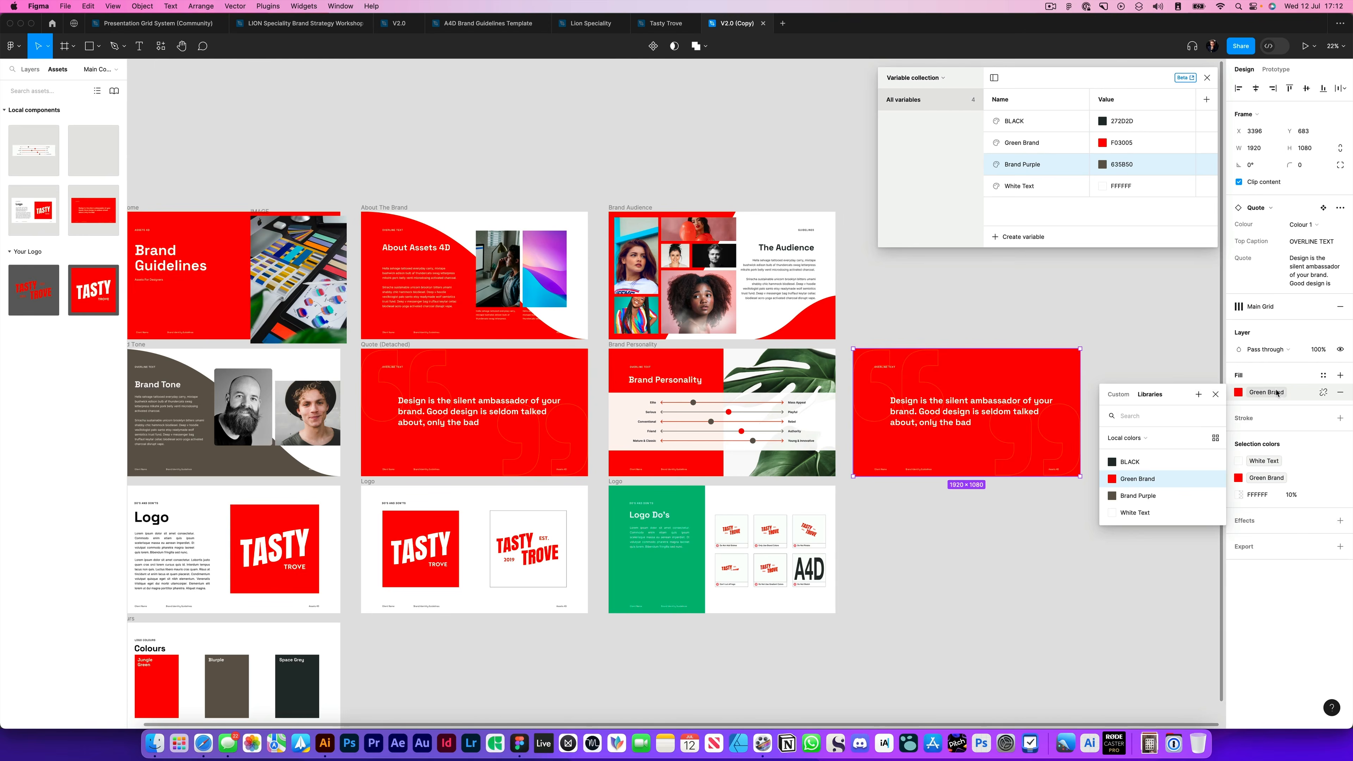
- Open the quote text on the brown quote slide of the V2.0 (Copy) file for editing
click(1310, 226)
click(1311, 237)
scroll(910, 402, up, 2)
double_click(1040, 405)
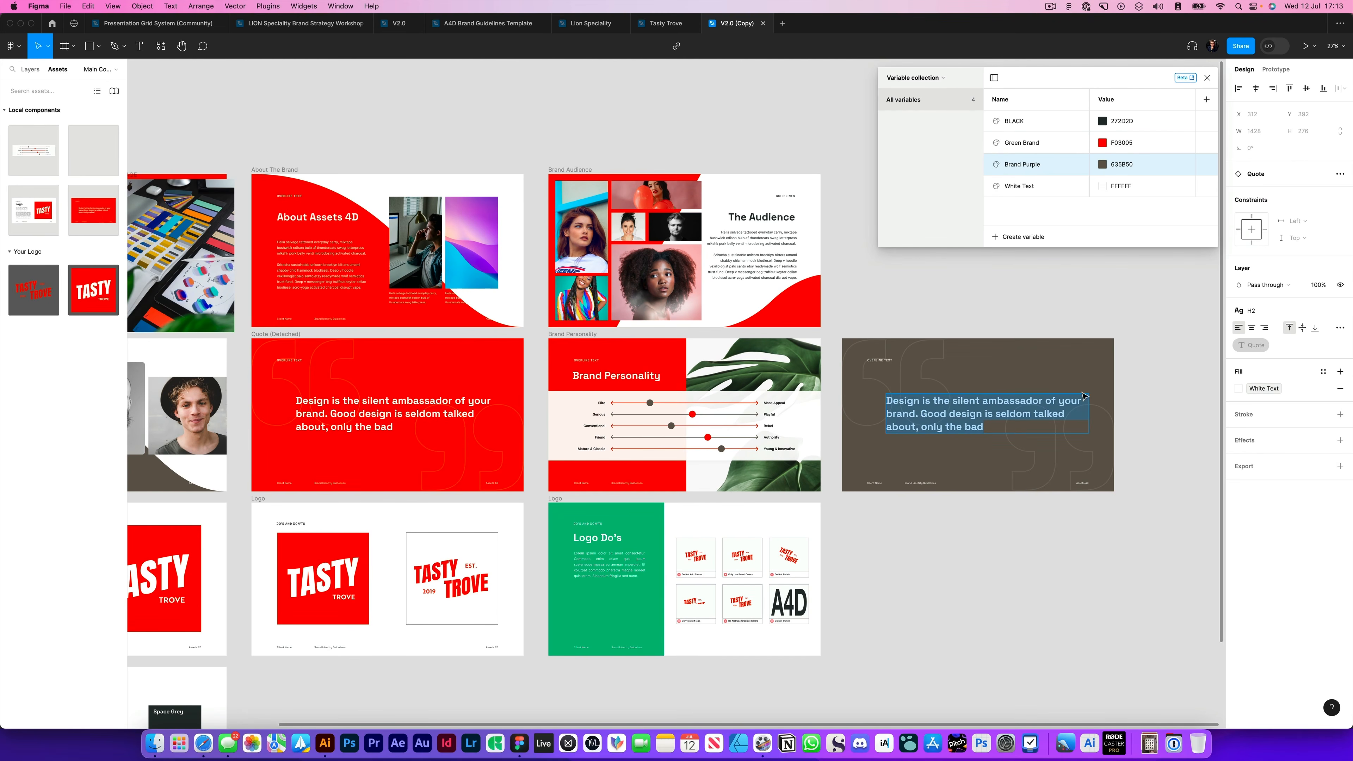
- Show the layers and pages of the V2.0 (Copy) file and open the (EDIT) Components page
click(666, 24)
click(737, 24)
click(30, 70)
click(49, 141)
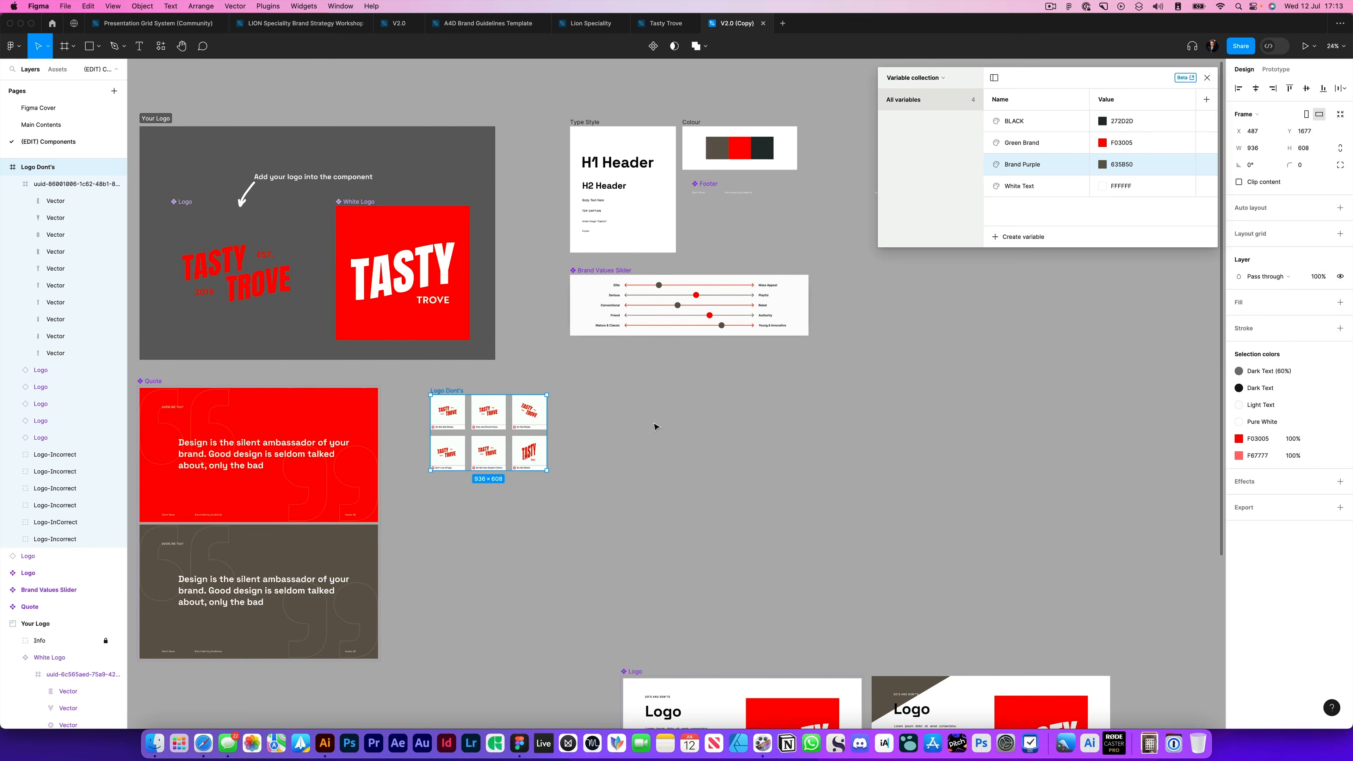
click(655, 426)
- Change the font of the Body text style to Brother 1816 using the body sample in the Type Style frame
scroll(634, 176, up, 5)
scroll(529, 474, right, 5)
scroll(529, 473, up, 2)
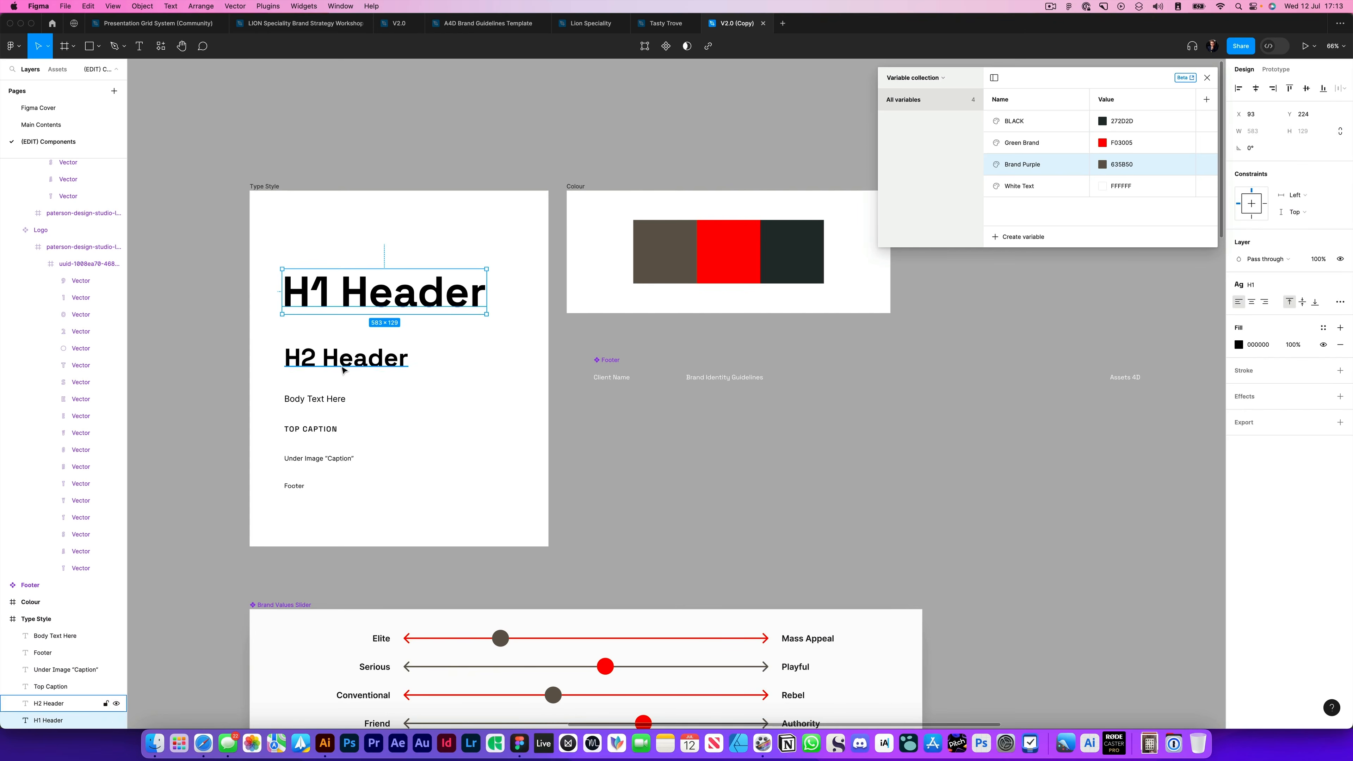
click(301, 404)
click(1286, 284)
click(1326, 400)
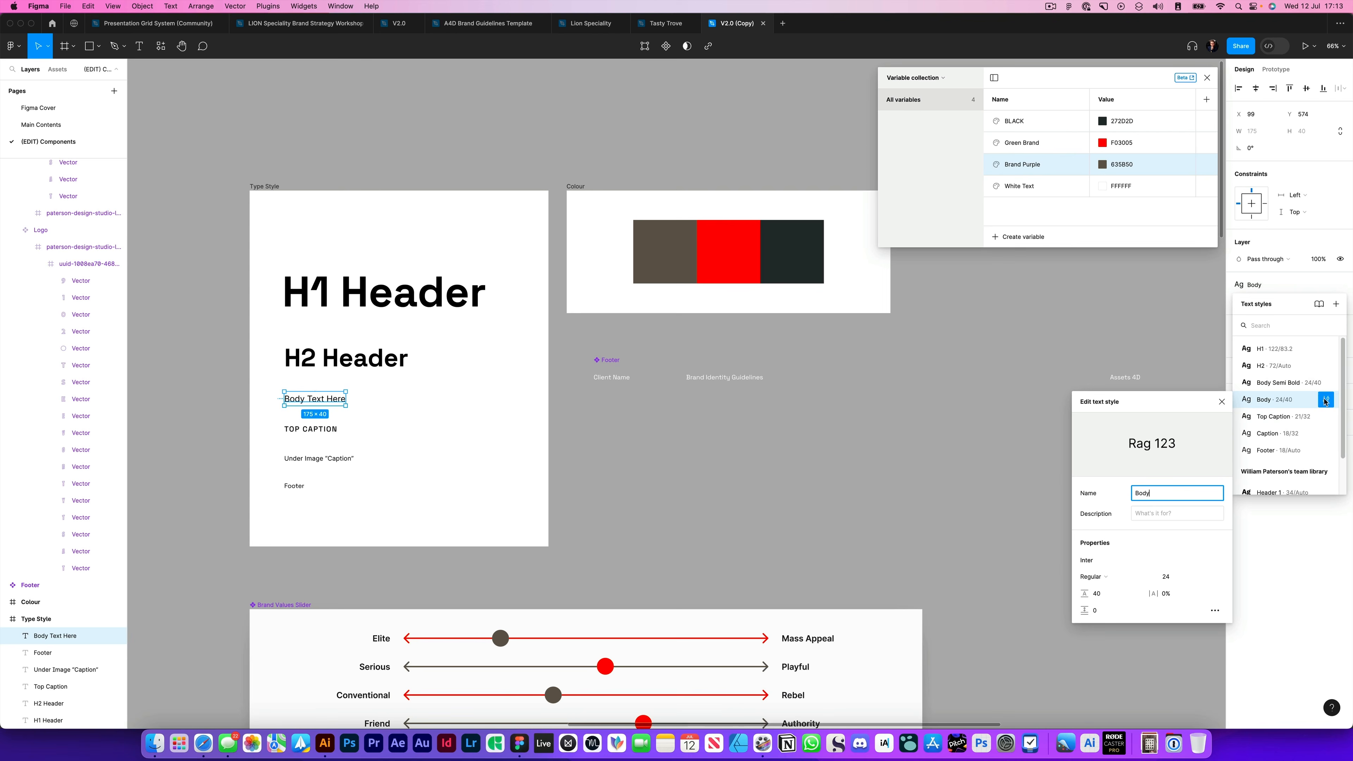
click(1107, 561)
key(Return)
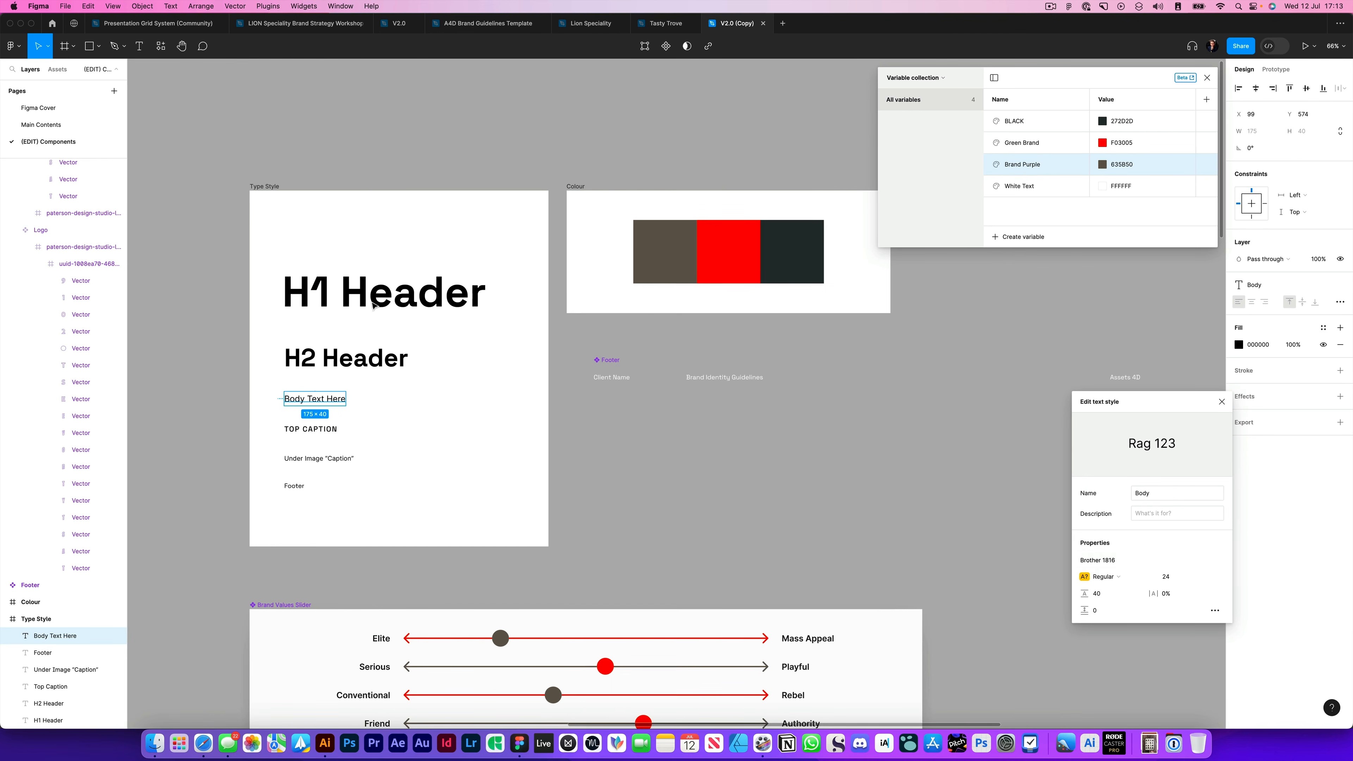
click(371, 302)
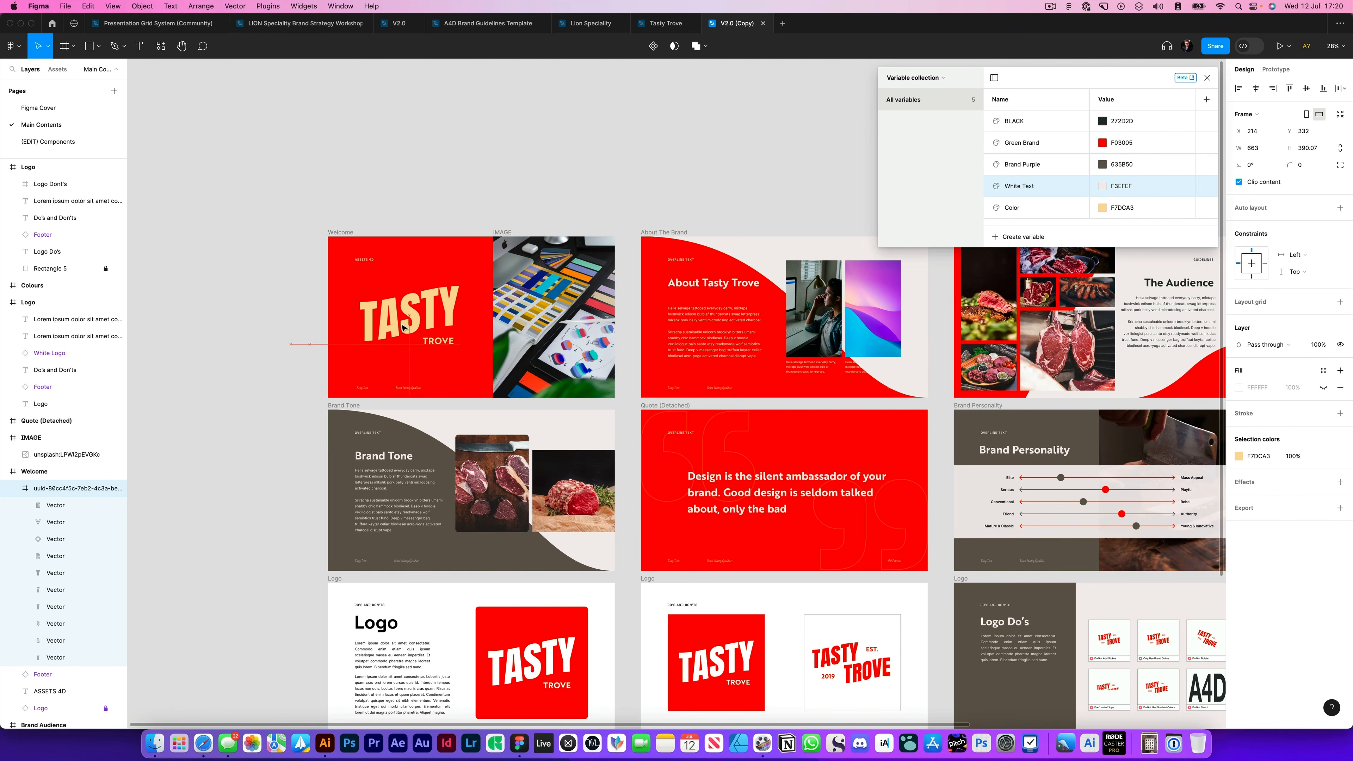
scroll(403, 328, down, 3)
key(Escape)
key(Escape)
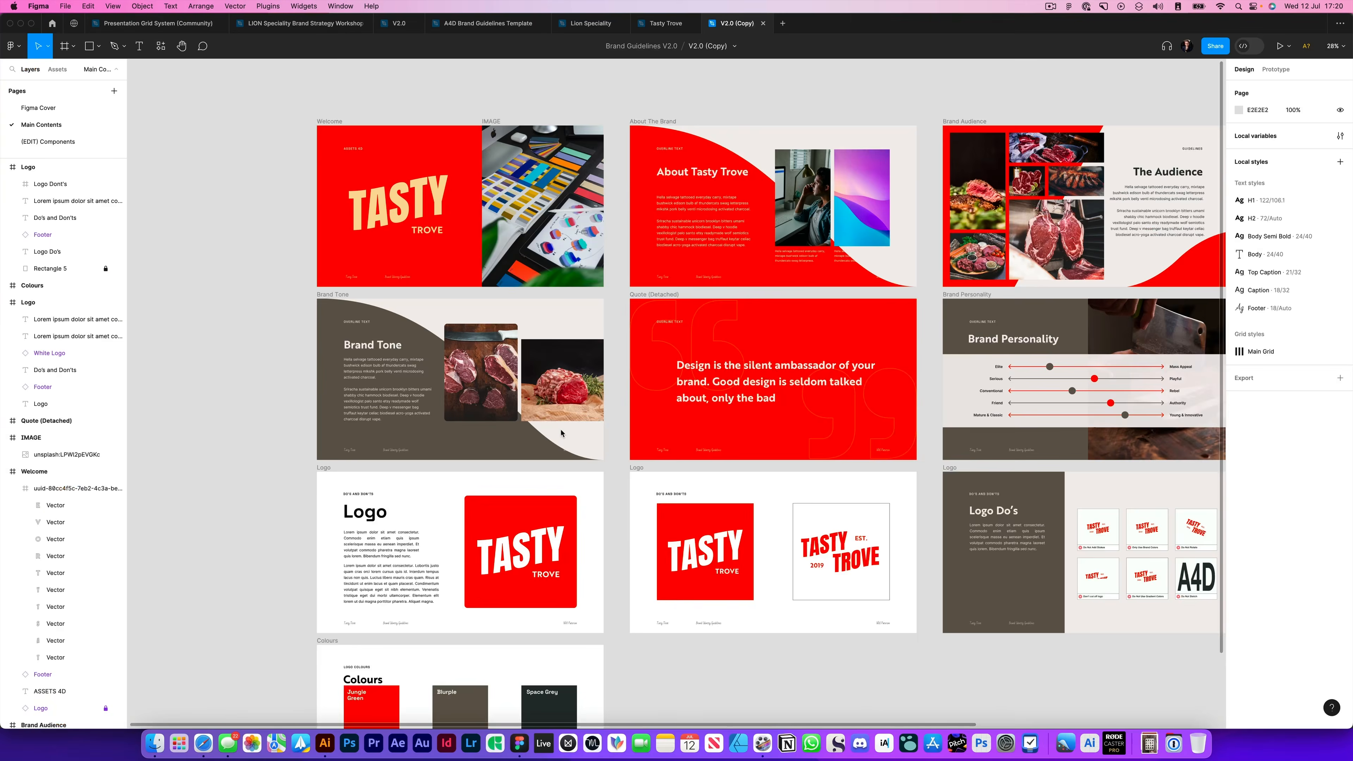
scroll(561, 433, up, 3)
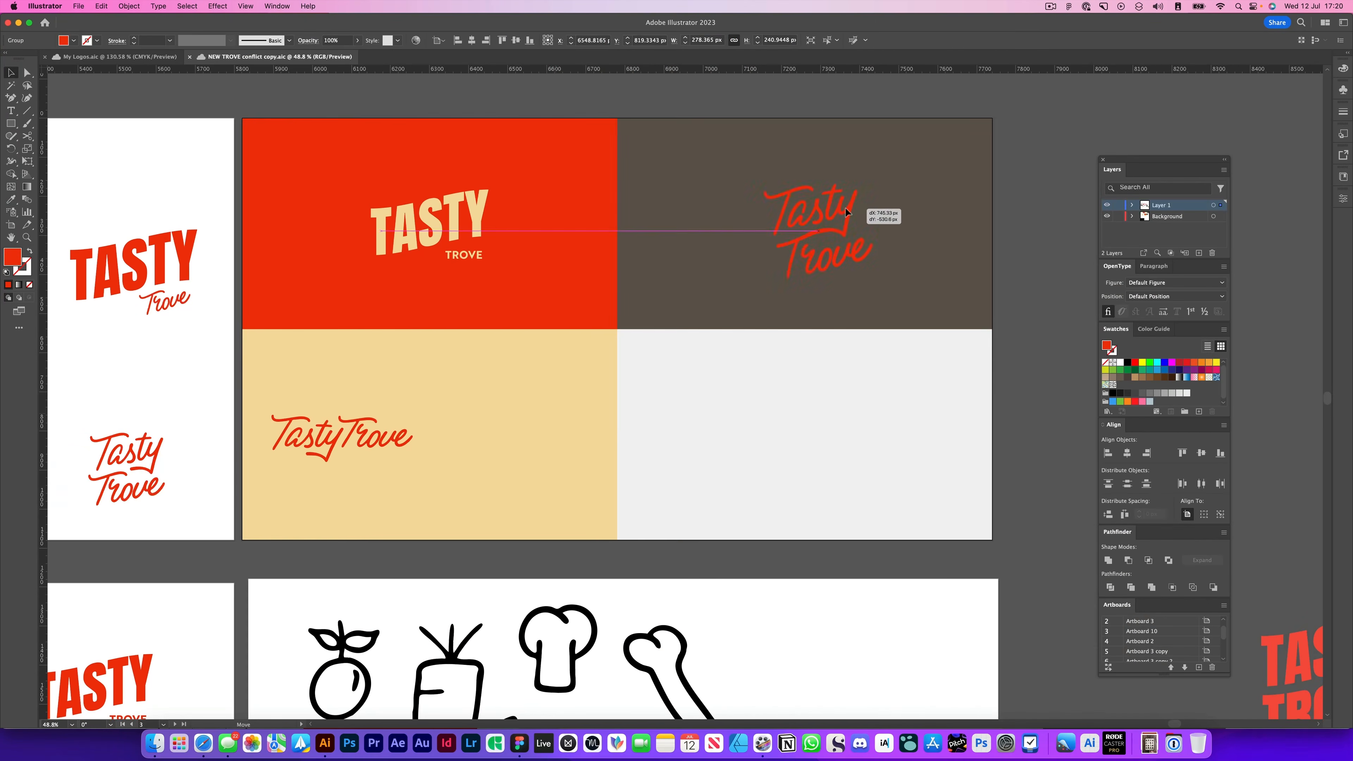
drag(846, 212, 846, 212)
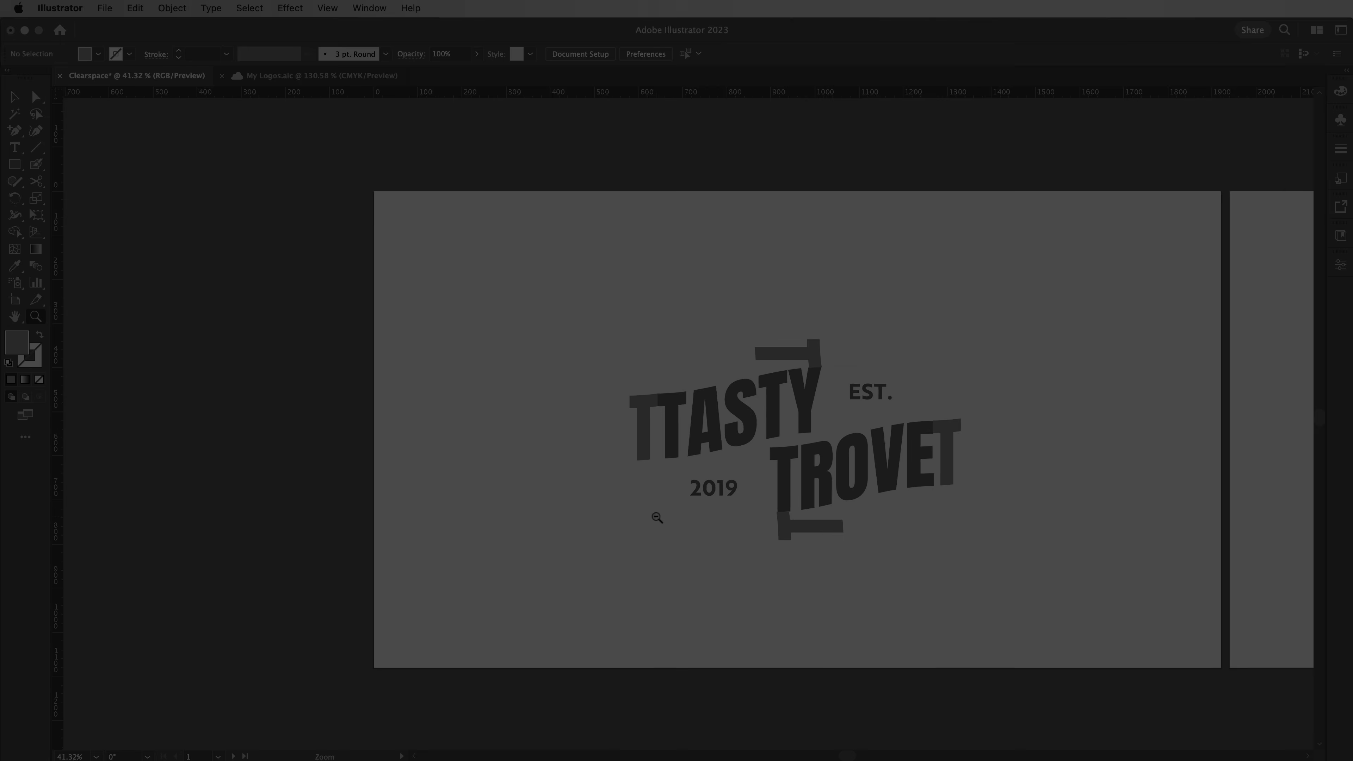
- In Illustrator, place outer clearspace guides along the far edges of the T spacers around the Tasty Trove logo
drag(657, 517, 938, 498)
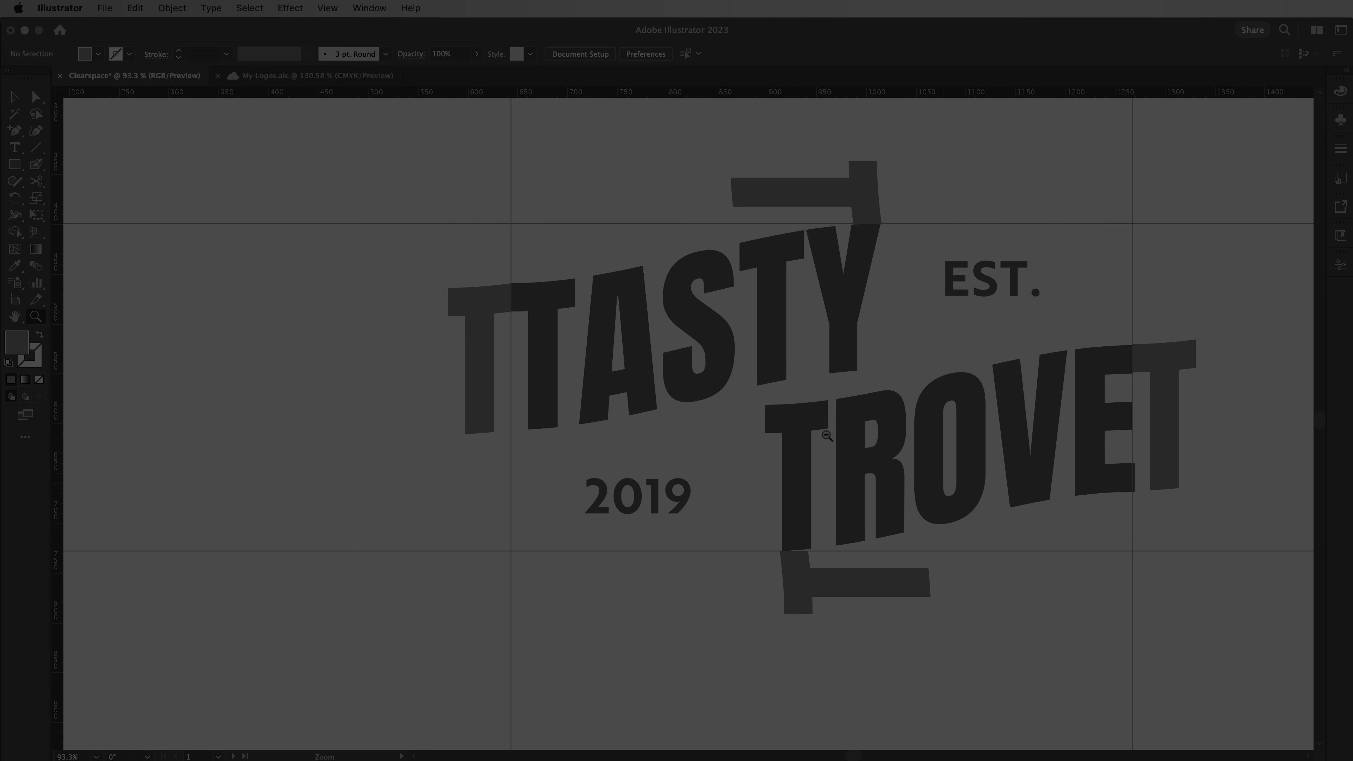
drag(831, 435, 742, 438)
key(v)
drag(869, 91, 713, 225)
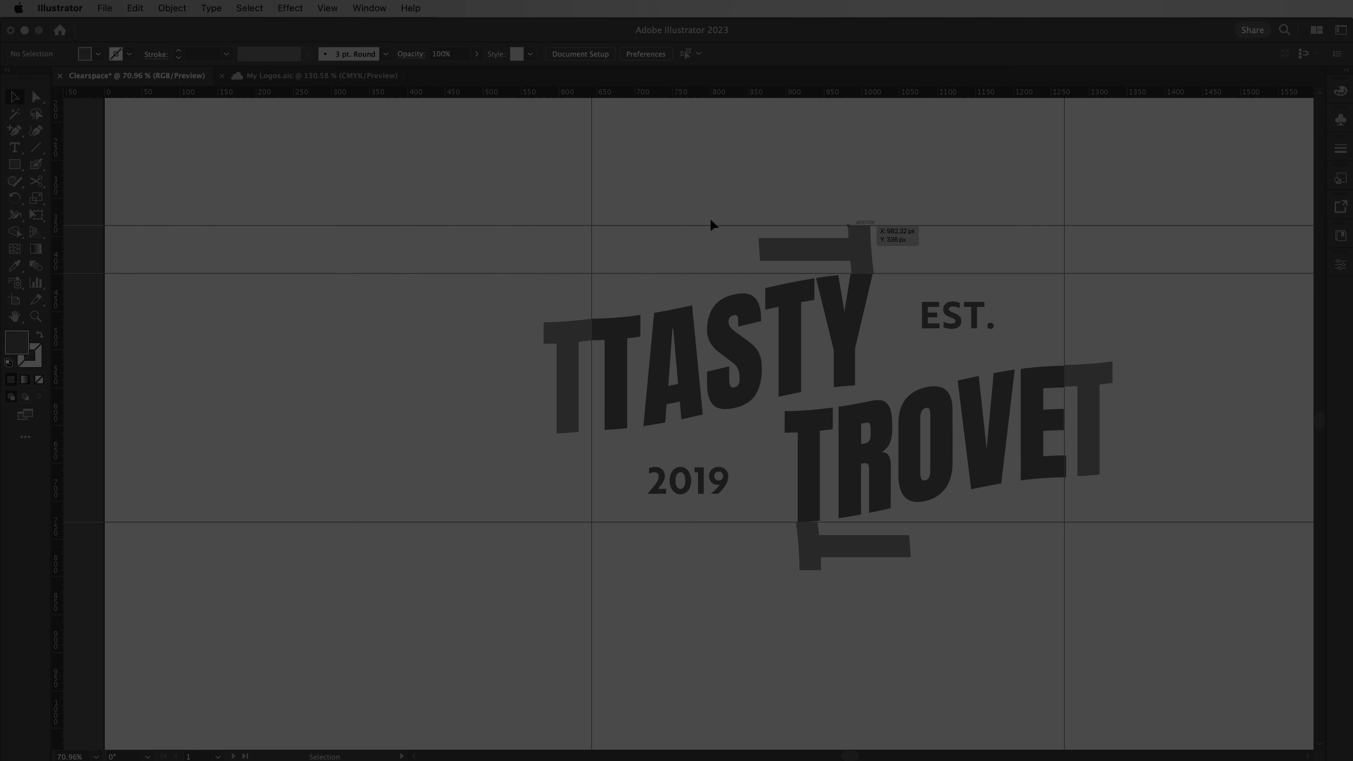
drag(1106, 373, 1113, 374)
- Delete the four grey T spacers around the Tasty Trove logo
click(860, 250)
shift+click(569, 352)
shift+click(1090, 398)
shift+click(853, 546)
key(Delete)
key(z)
drag(977, 538, 928, 543)
drag(887, 502, 831, 504)
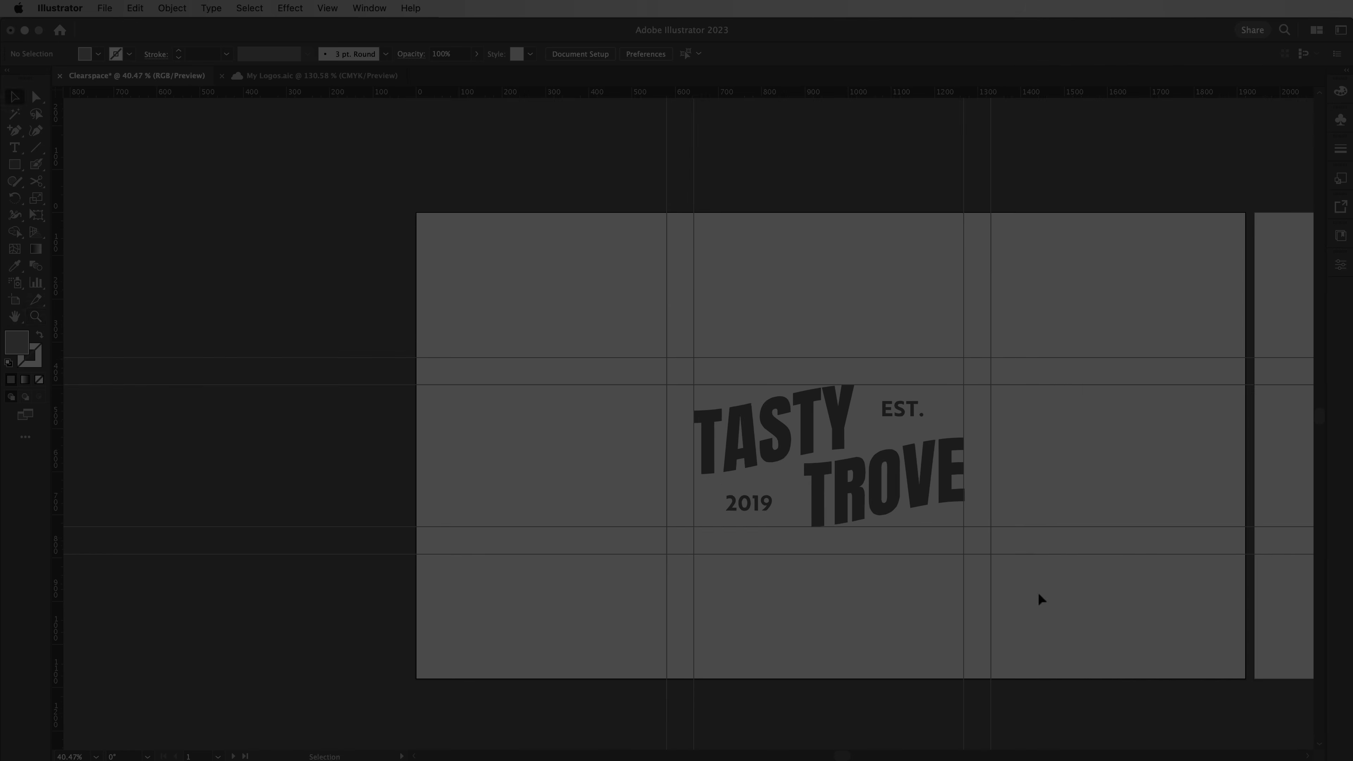
- Draw a rectangle of about 751 by 455 px over the Tasty Trove logo, spanning the outer clearspace guides
drag(950, 508, 1148, 441)
drag(1060, 441, 613, 452)
key(space)
drag(1054, 496, 874, 482)
drag(853, 461, 991, 455)
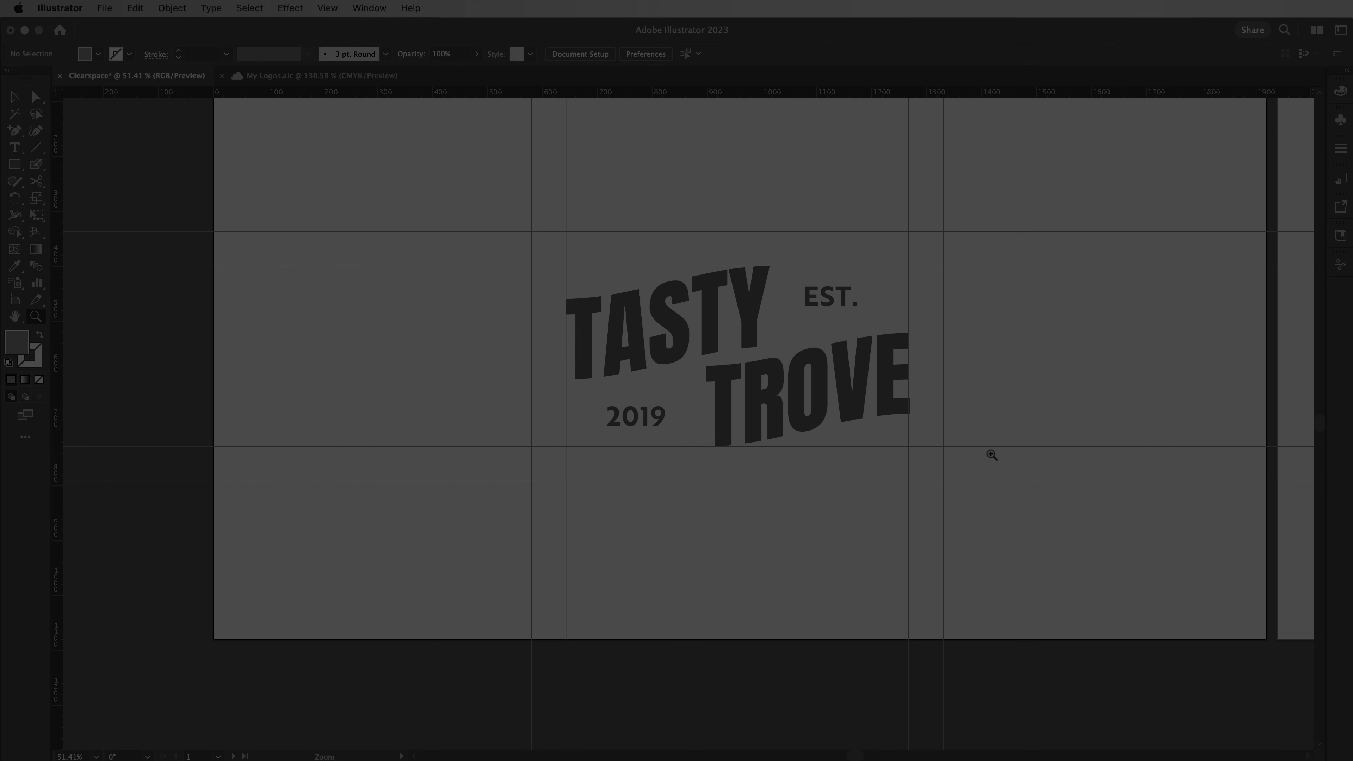
key(m)
drag(532, 231, 944, 481)
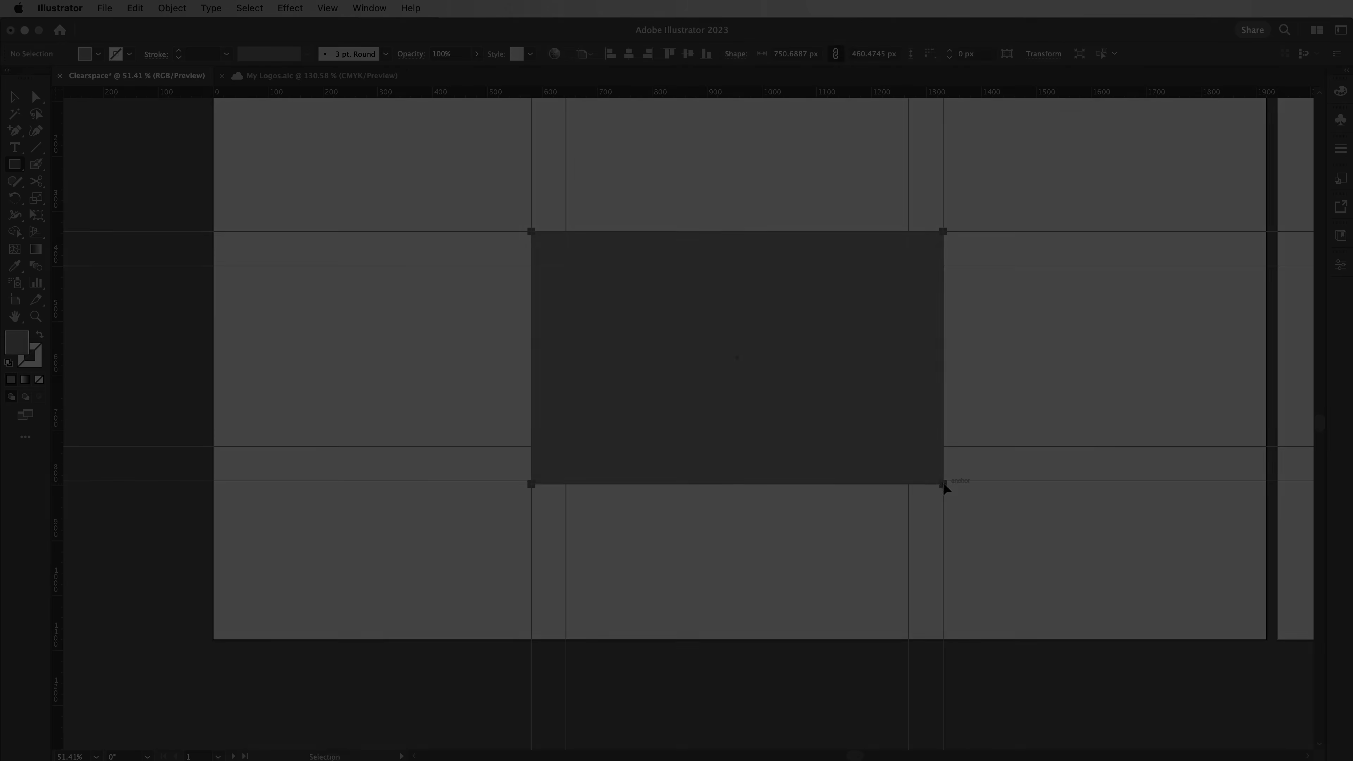
key(super+z)
drag(531, 232, 944, 482)
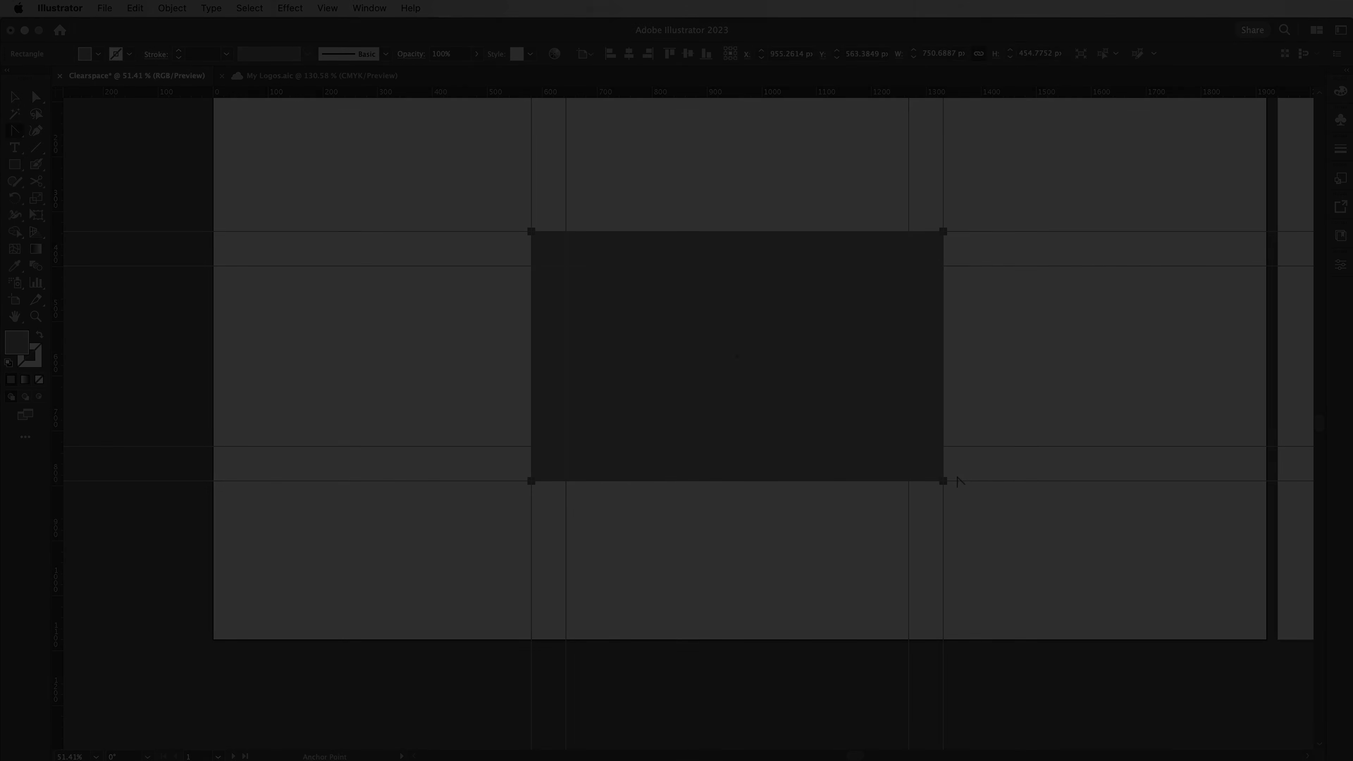